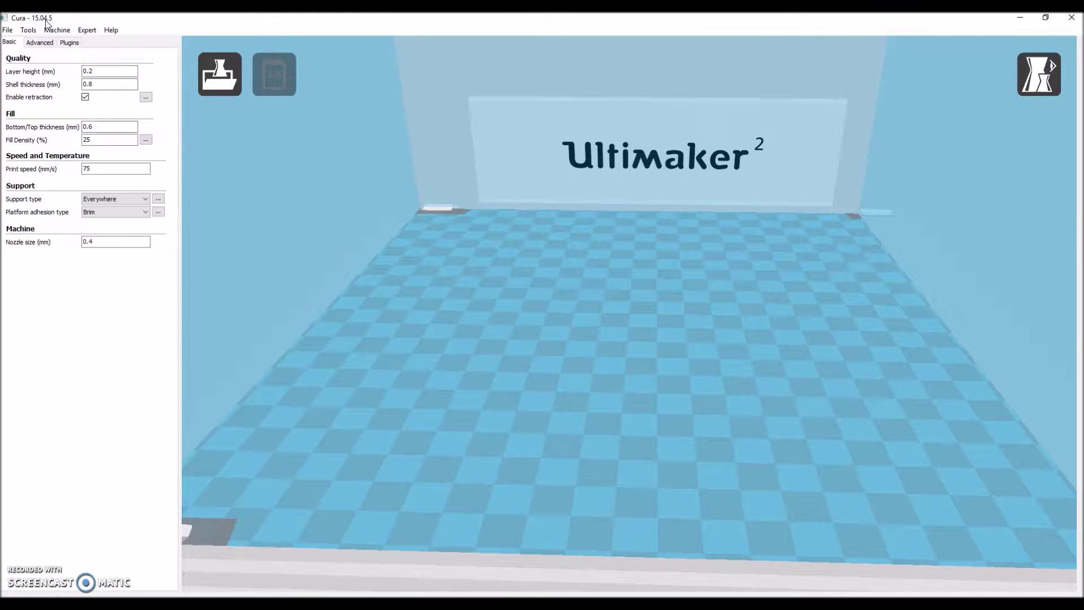
- Minimize Cura to reveal the Thingiverse page for the ultimaker foot
left_click(1019, 17)
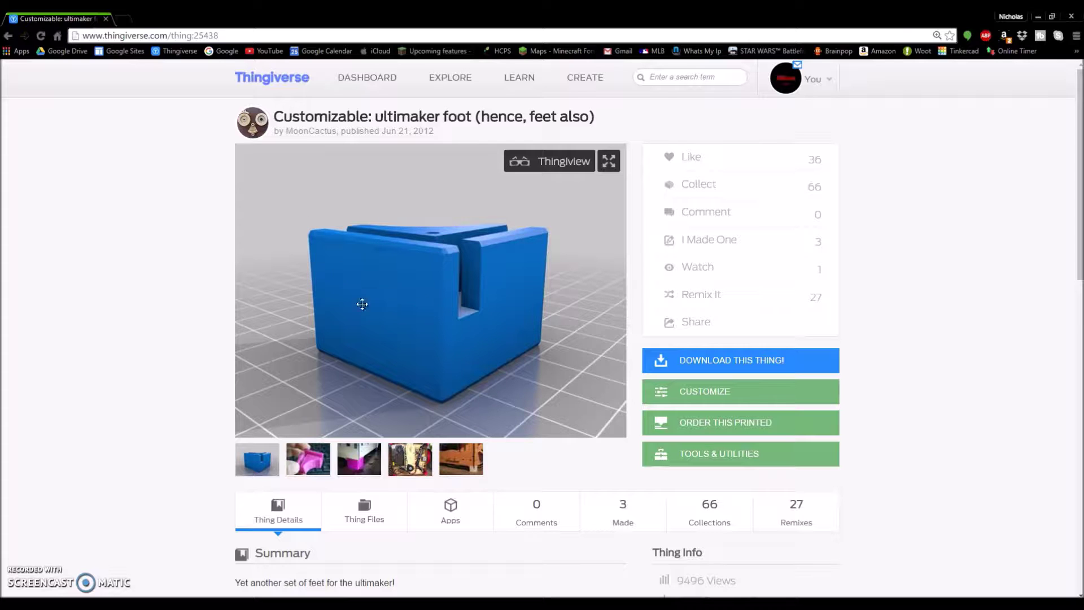
- Browse the foot's Thingiverse photos, ending back on the 3D render
left_click(312, 471)
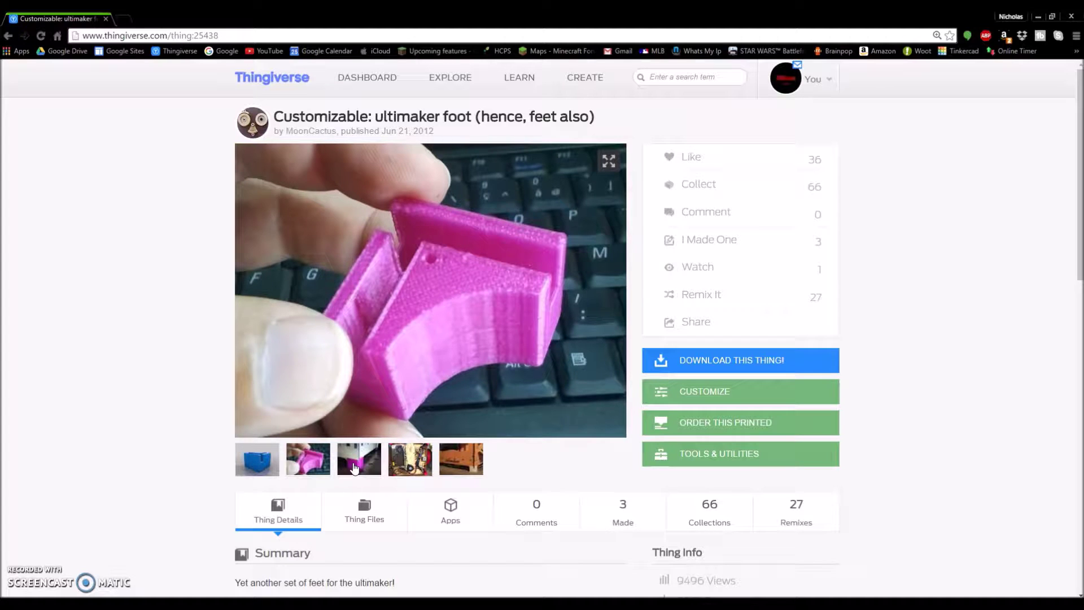
left_click(356, 466)
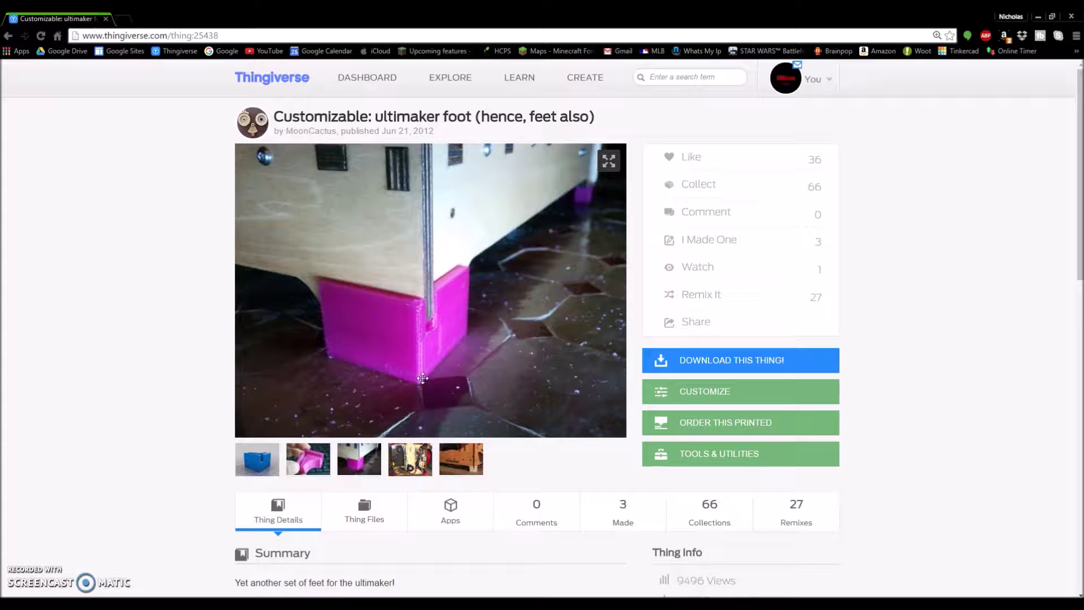
left_click(410, 465)
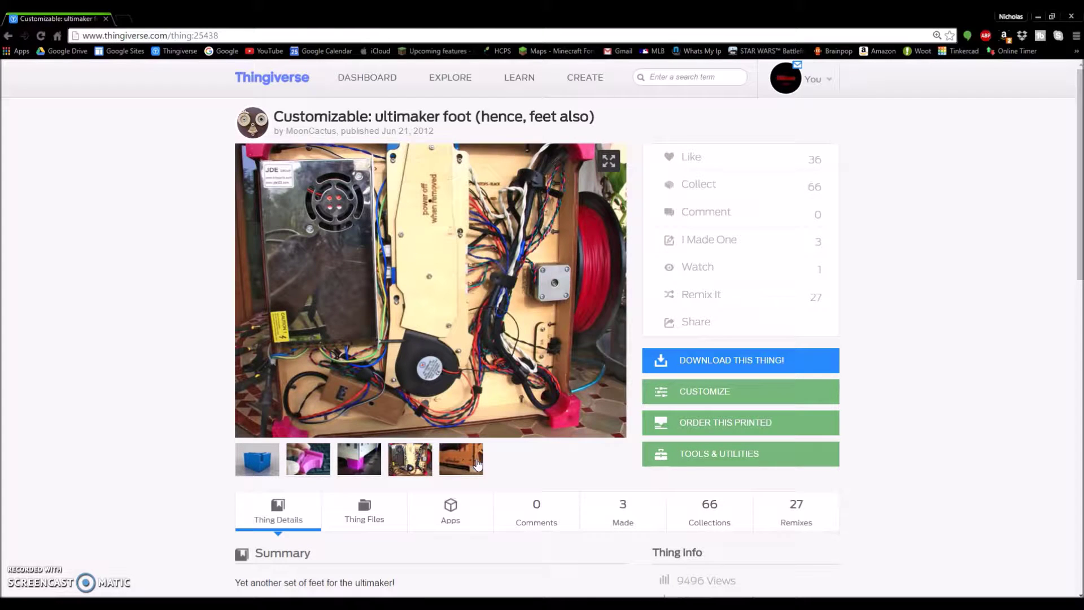
left_click(477, 463)
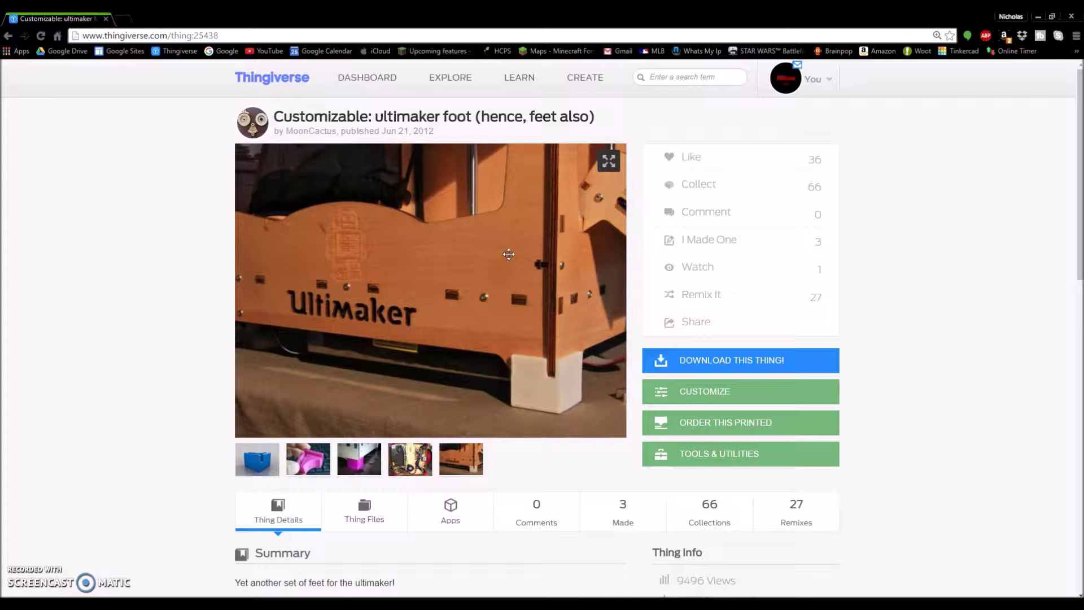
left_click(239, 462)
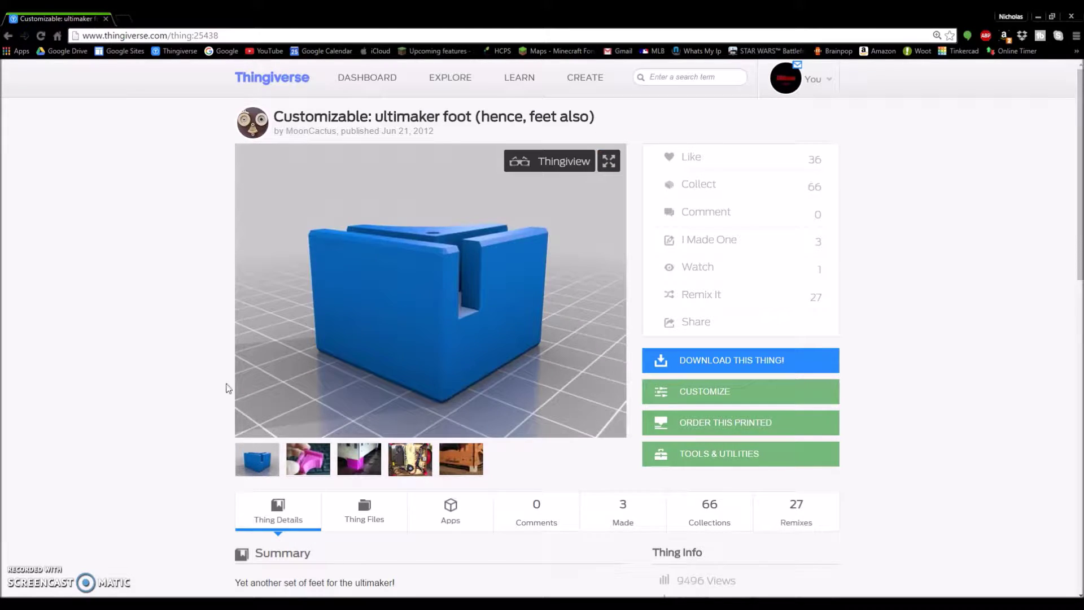
- Download um_feet.stl from the Thing Files list, then shrink the browser to show Cura
double_click(261, 17)
double_click(357, 63)
scroll(589, 418, "down", 3)
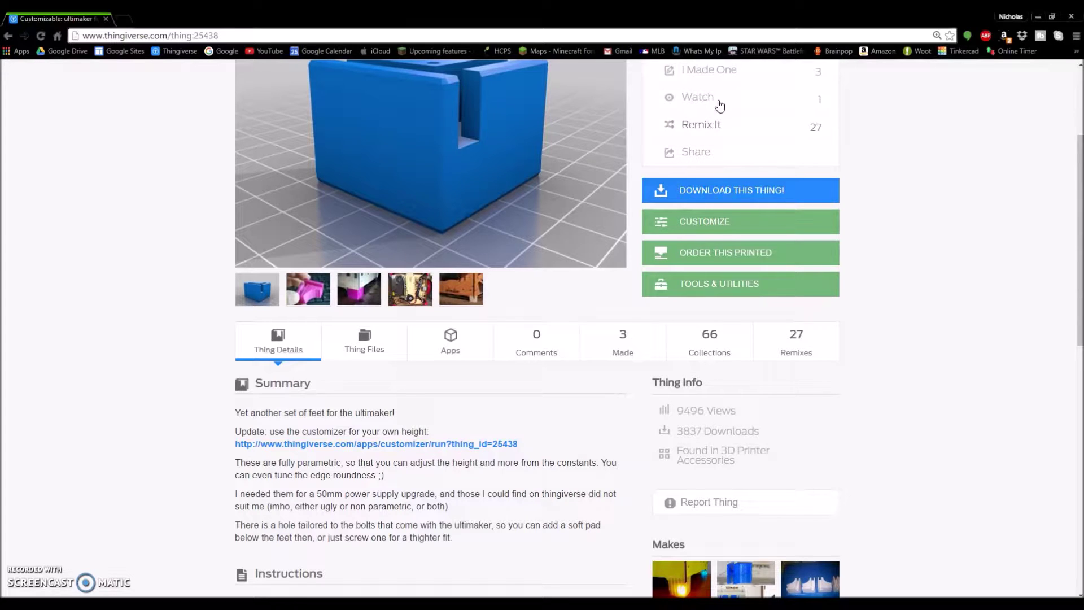
left_click(360, 341)
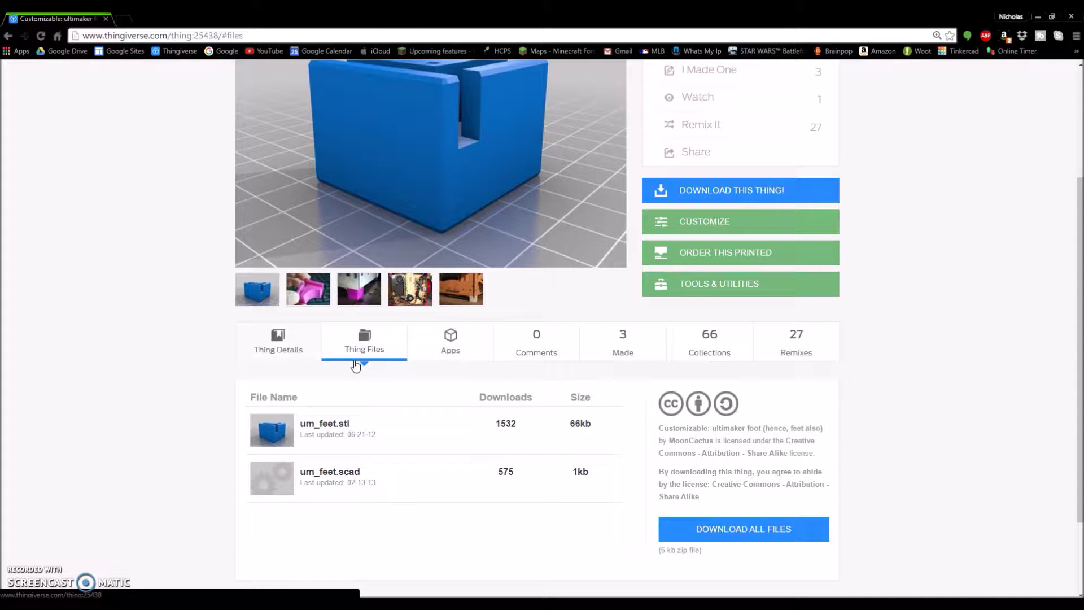
left_click(323, 432)
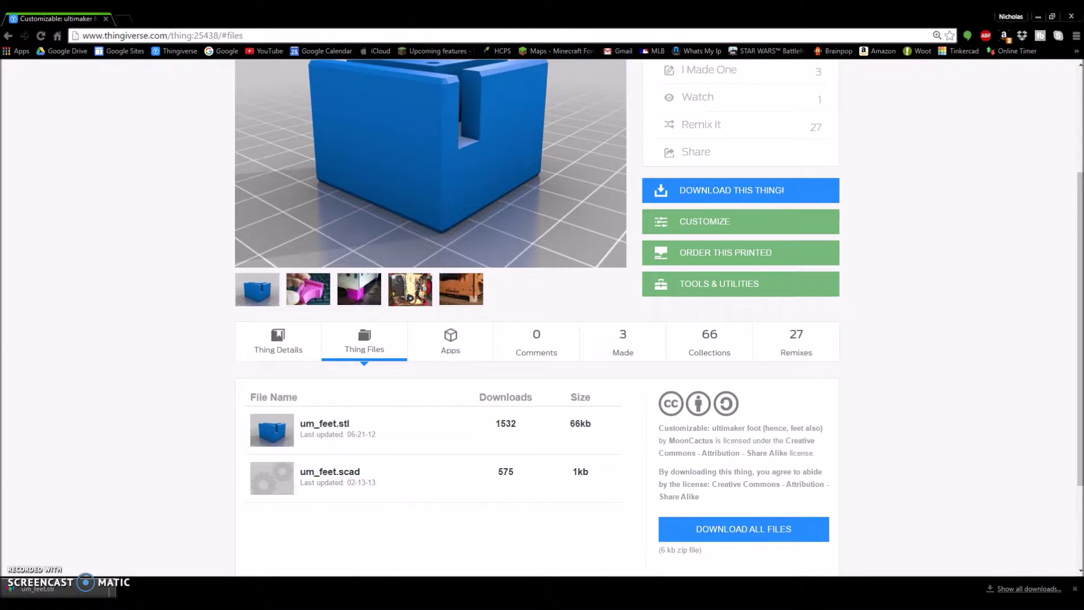
left_click_drag(846, 17, 890, 55)
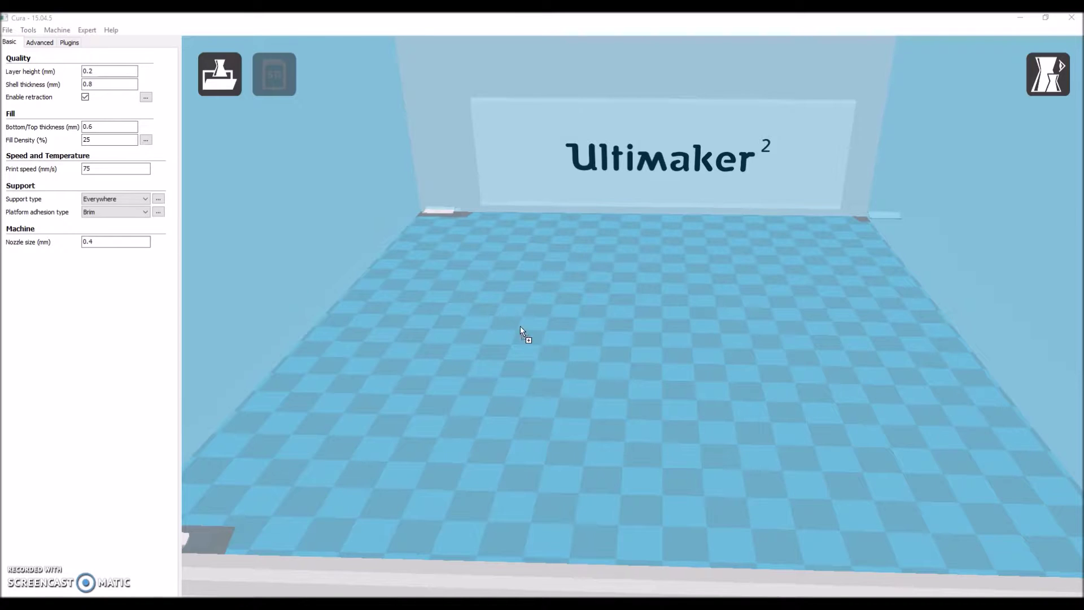
- Drag the downloaded um_feet.stl onto Cura's build plate to load the foot
left_click_drag(520, 326, 479, 286)
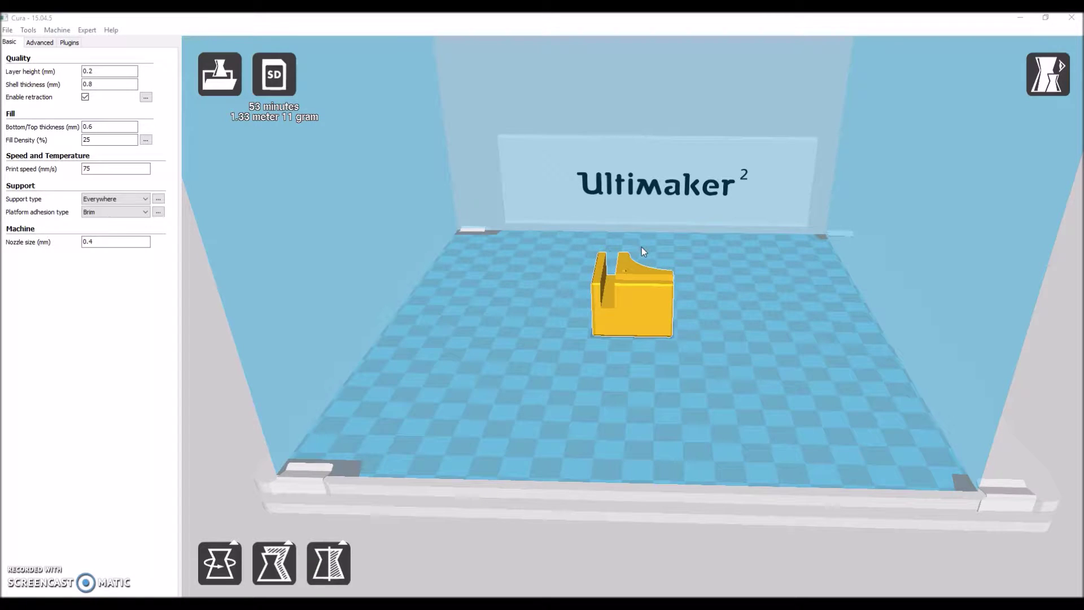
left_click(112, 71)
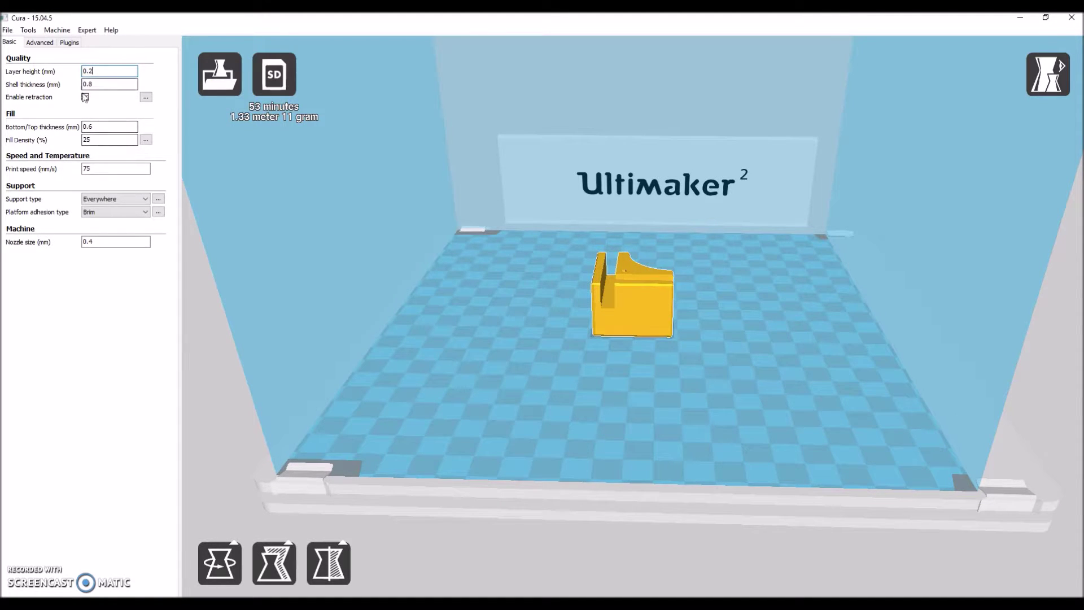
- Set Fill Density to 75% in the Basic settings after glancing at the Advanced tab
mouse_move(64, 75)
left_click(34, 44)
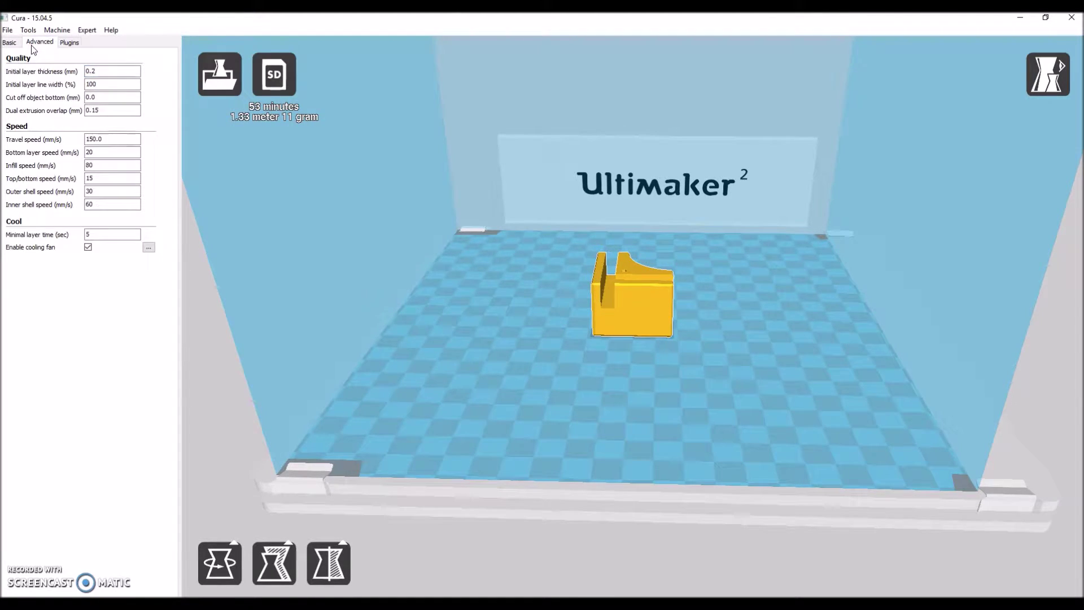
left_click(9, 43)
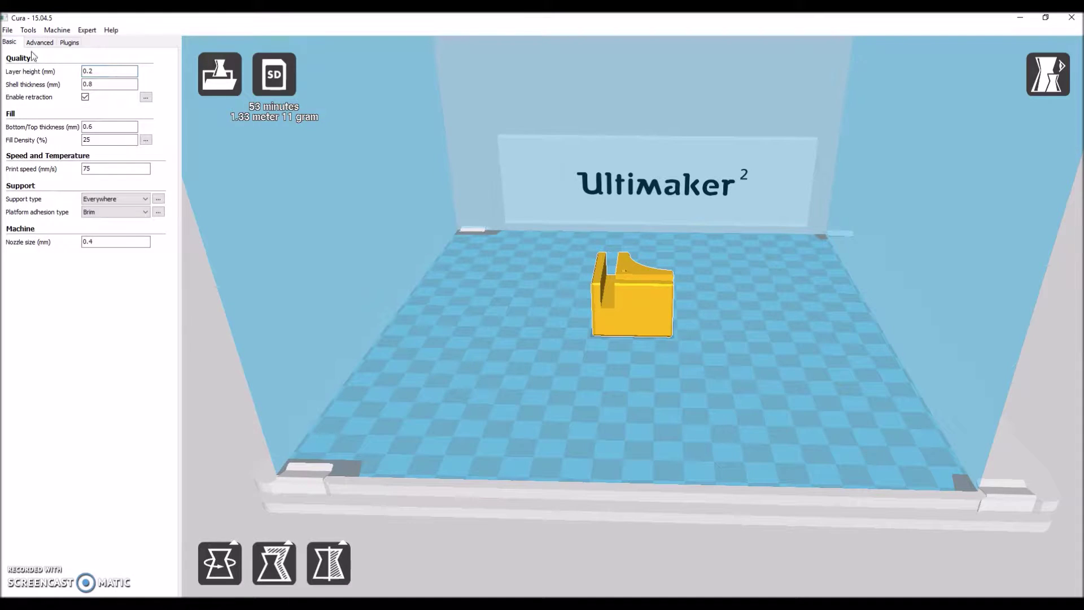
left_click(116, 73)
key("Tab")
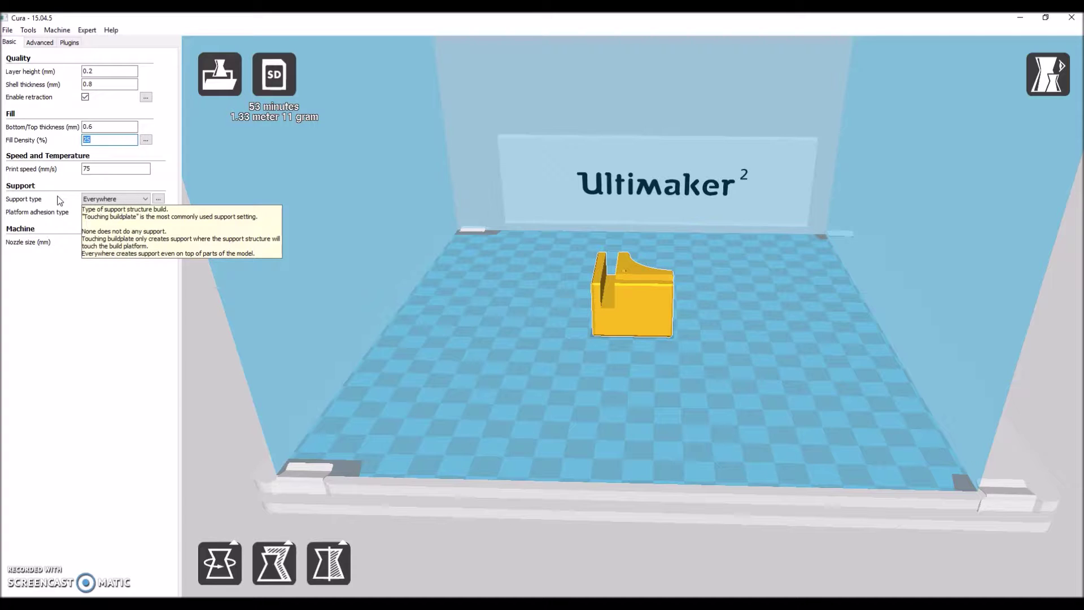
type("75")
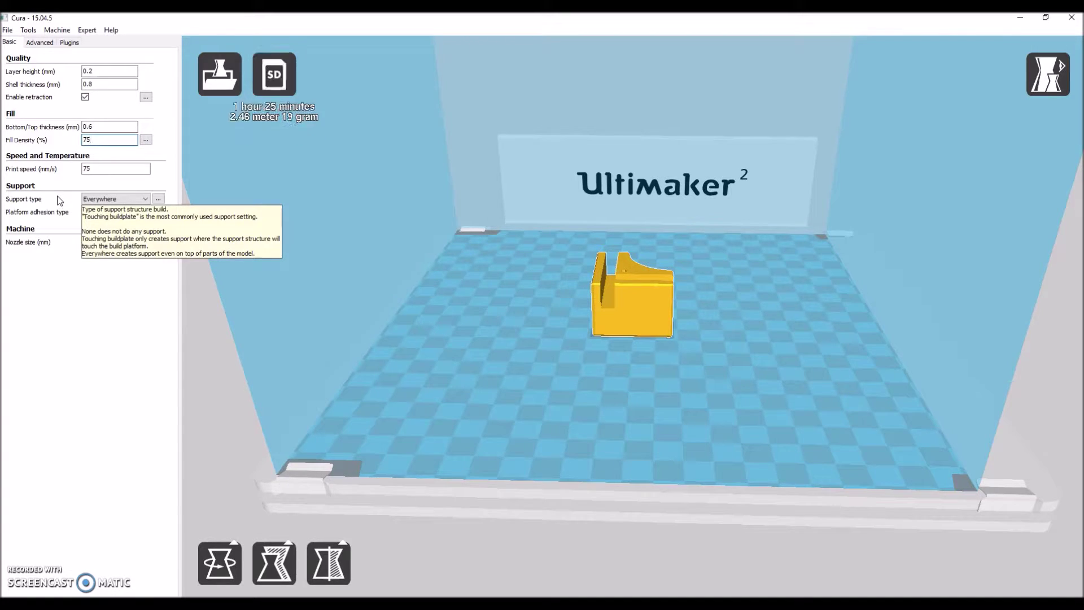
left_click(120, 170)
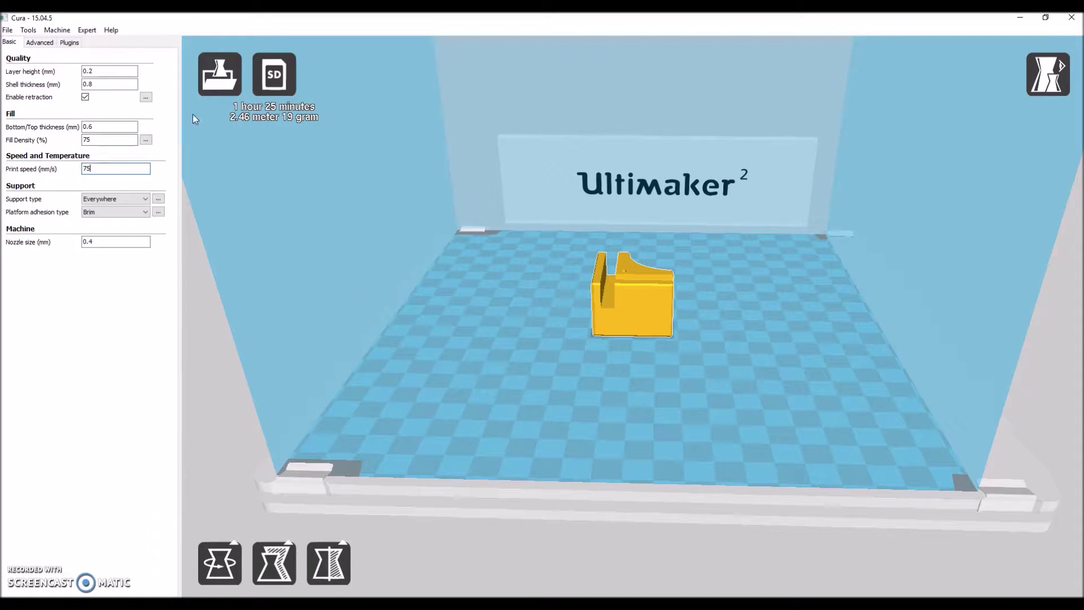
left_click(130, 198)
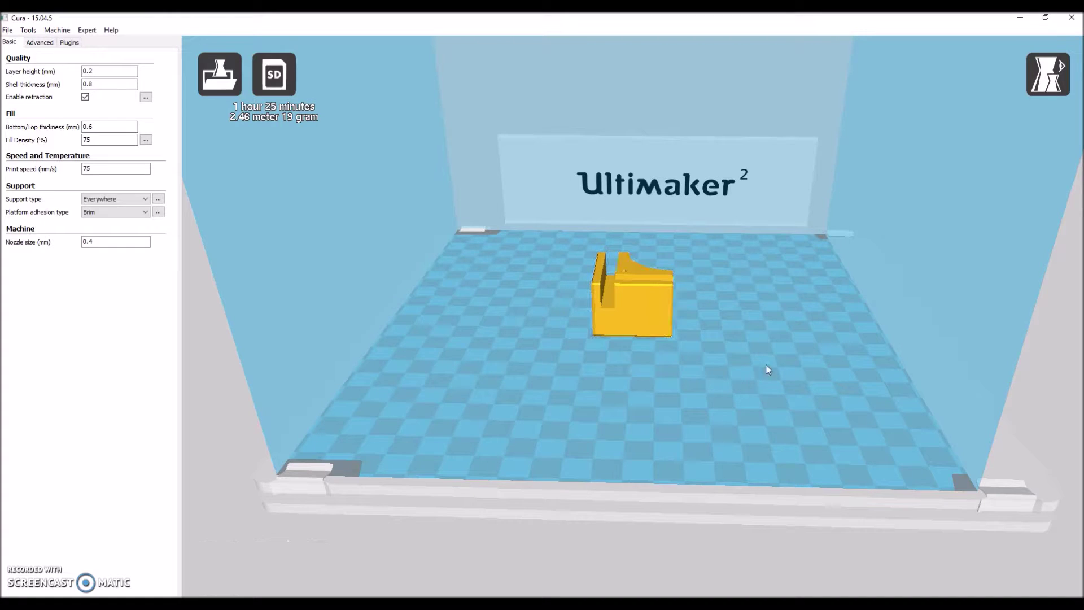
- Open the foot's Scale panel, showing 1.0 scale and 34.809 × 34.902 × 25.732 mm
scroll(647, 289, "up", 3)
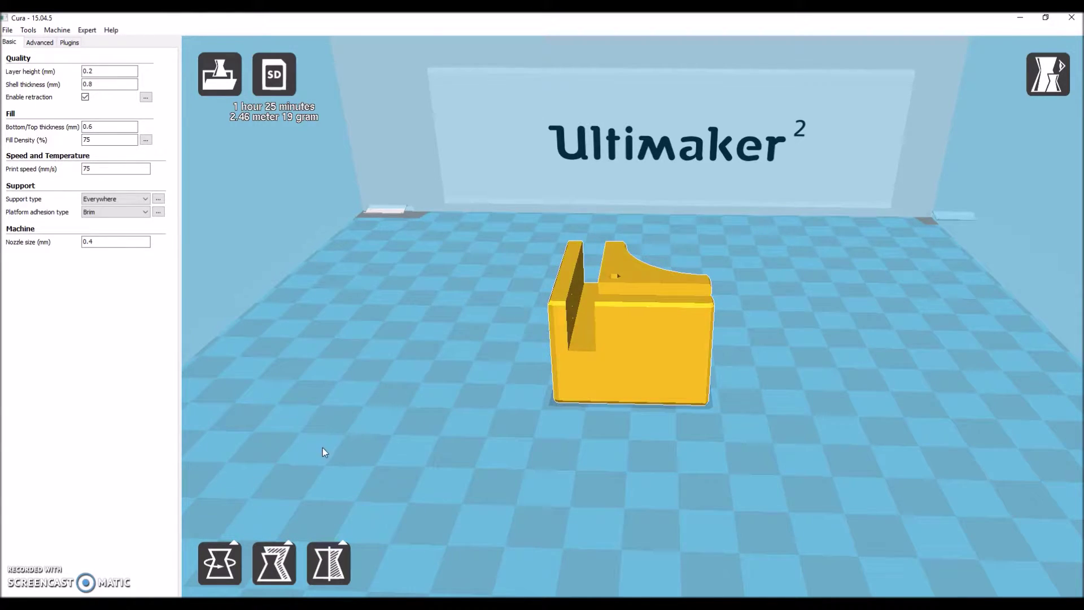
left_click(266, 558)
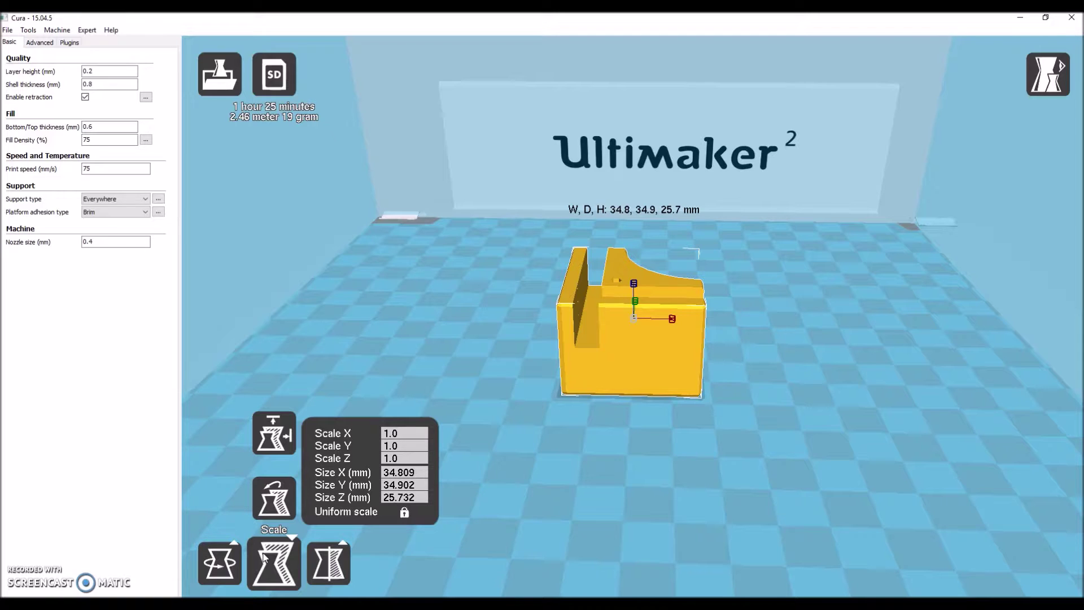
left_click(398, 434)
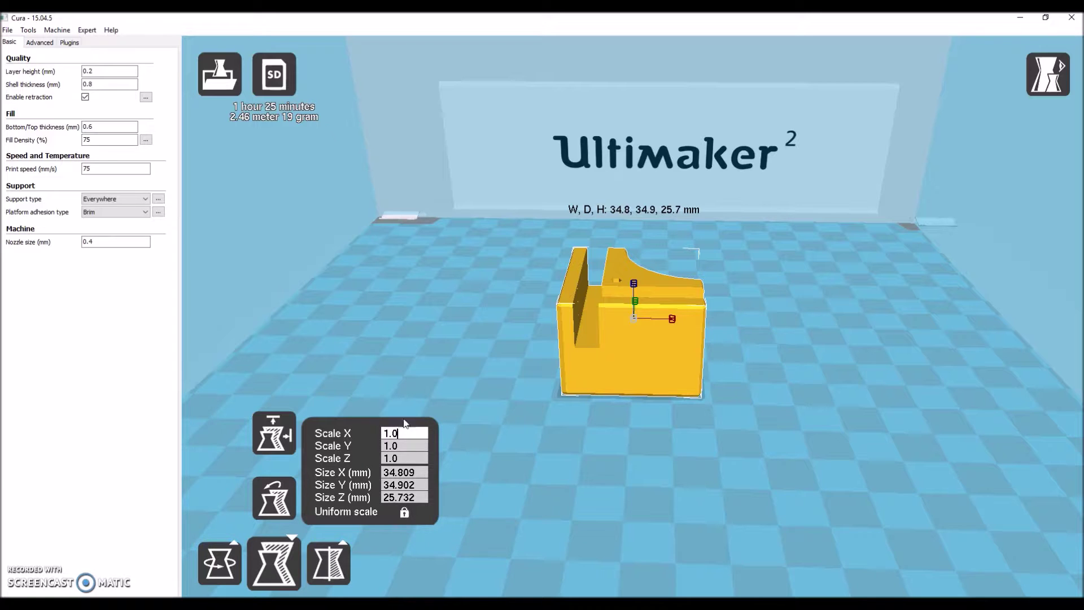
key("BackSpace")
key("BackSpace")
key("BackSpace")
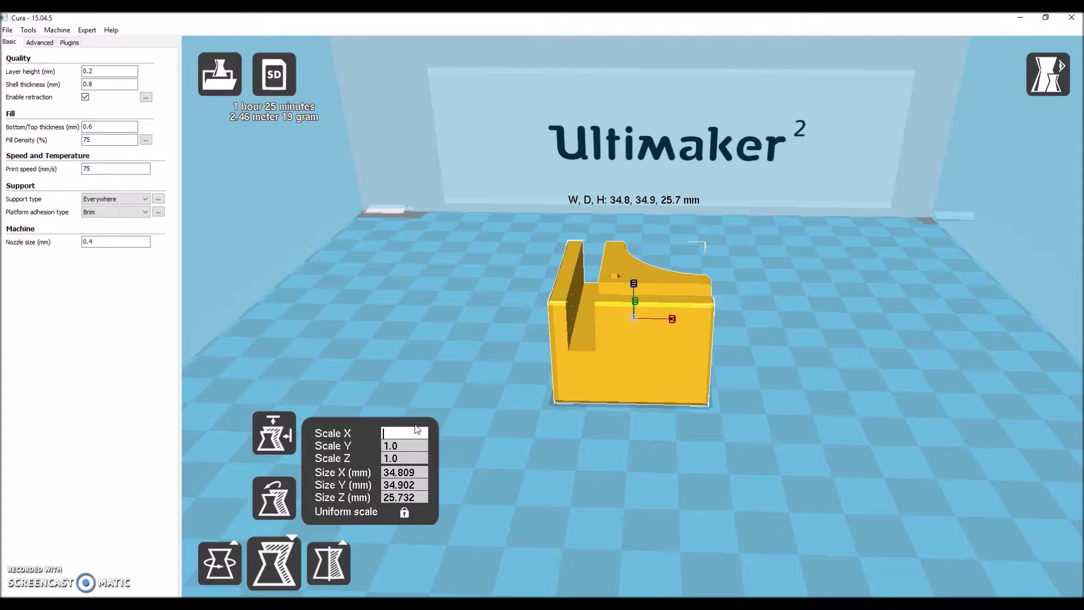
type("2")
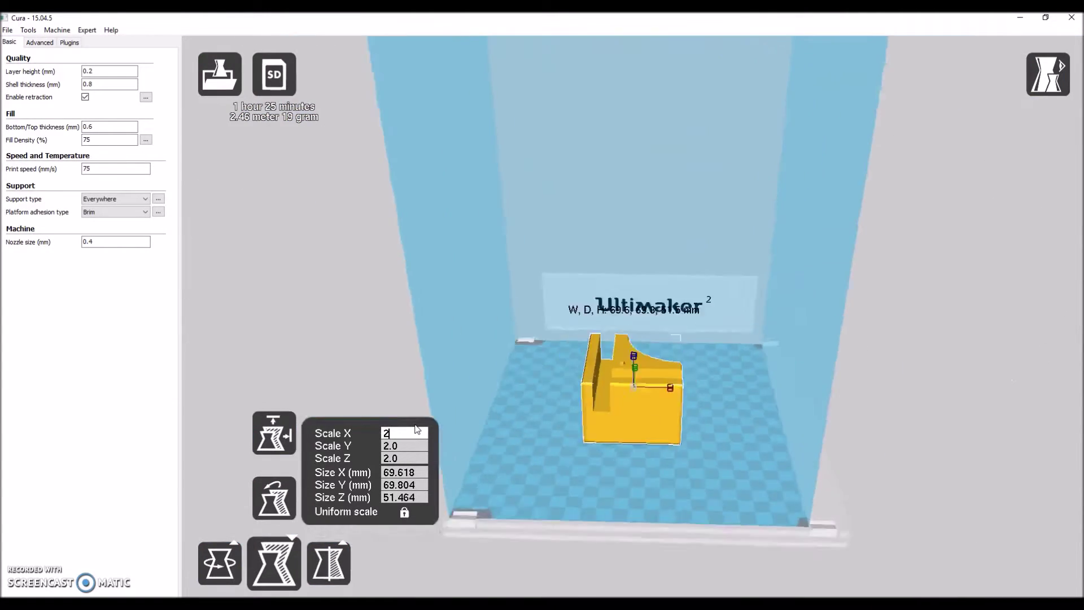
type(".0")
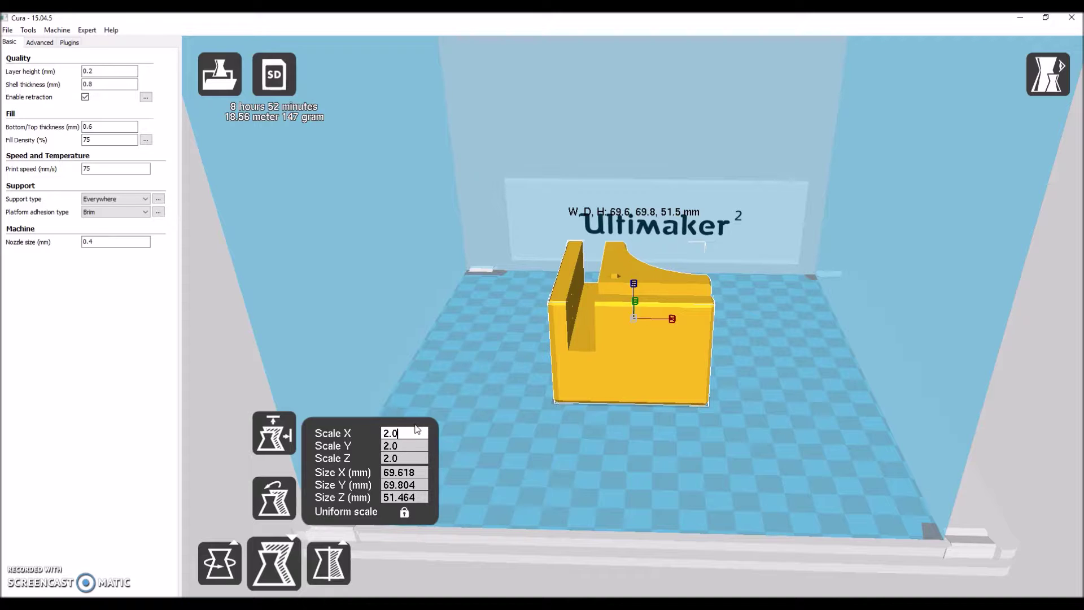
key("BackSpace")
key("BackSpace")
key("BackSpace")
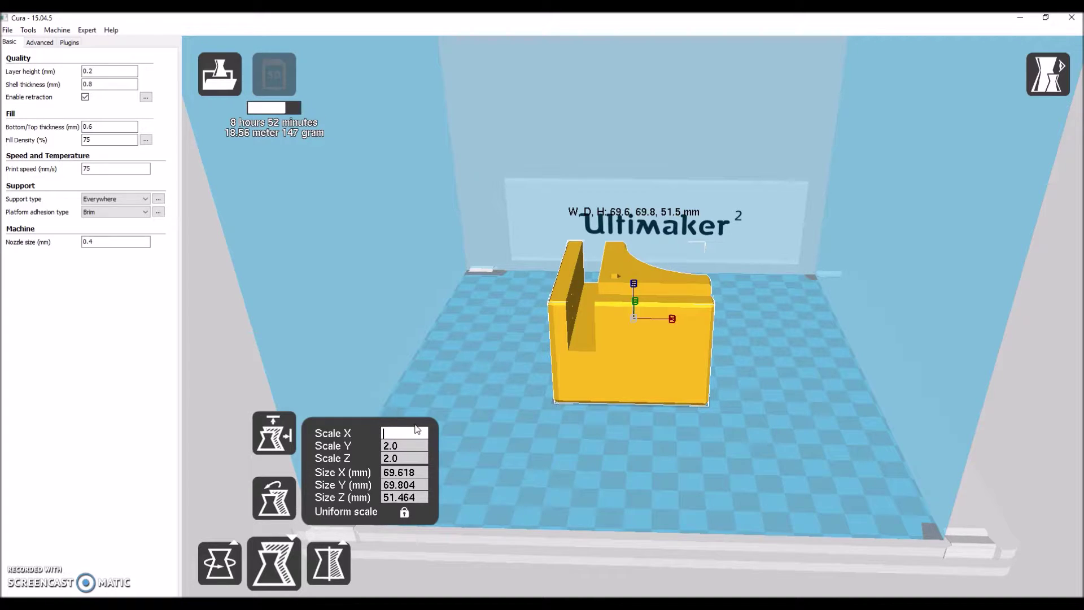
type("0.5")
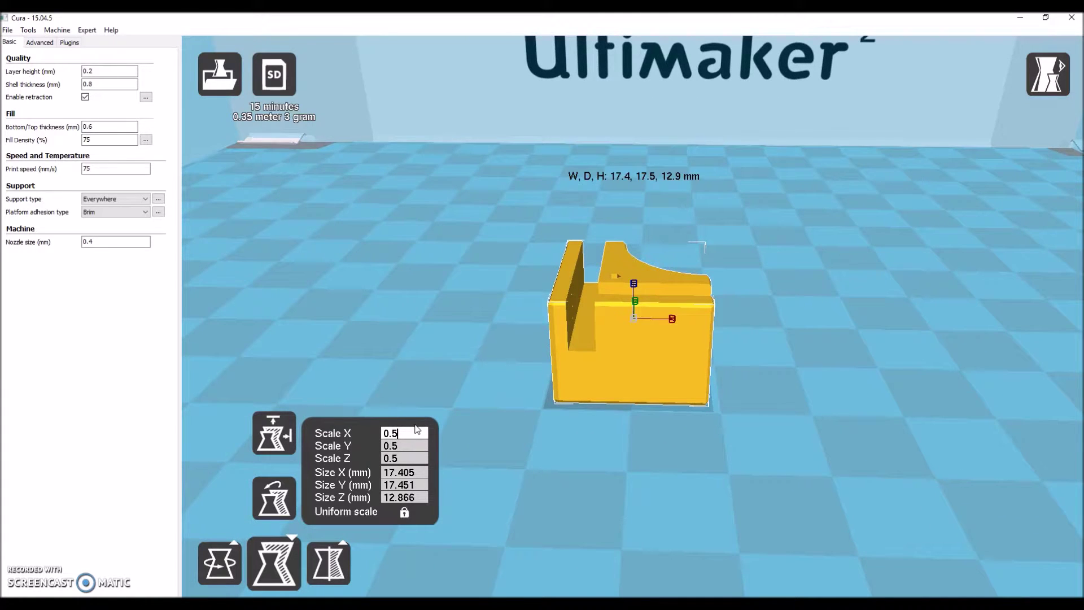
key("BackSpace")
type("25")
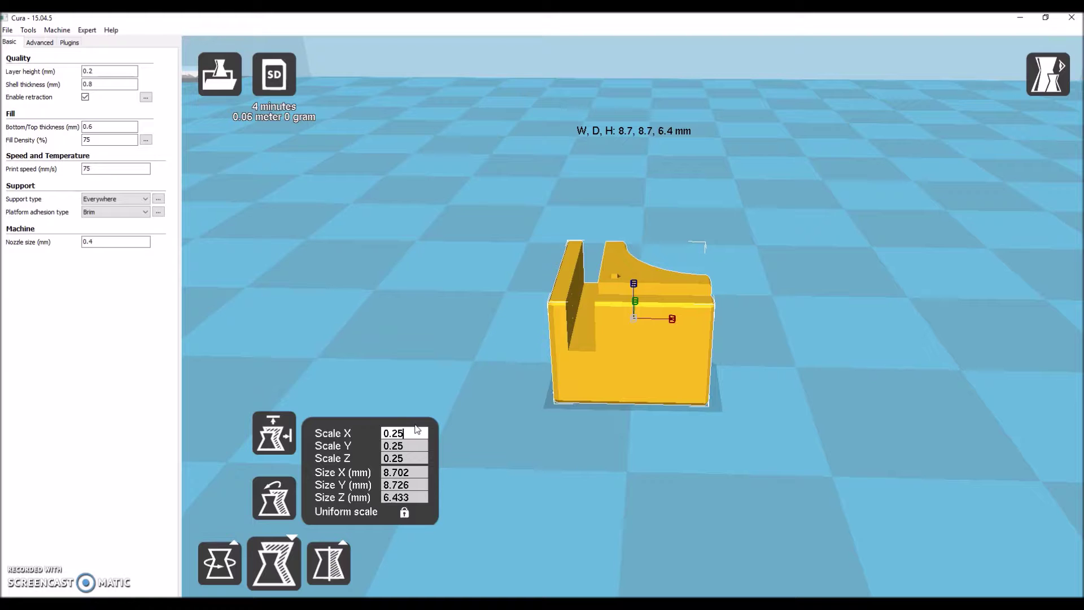
key("BackSpace")
key("BackSpace")
type("1")
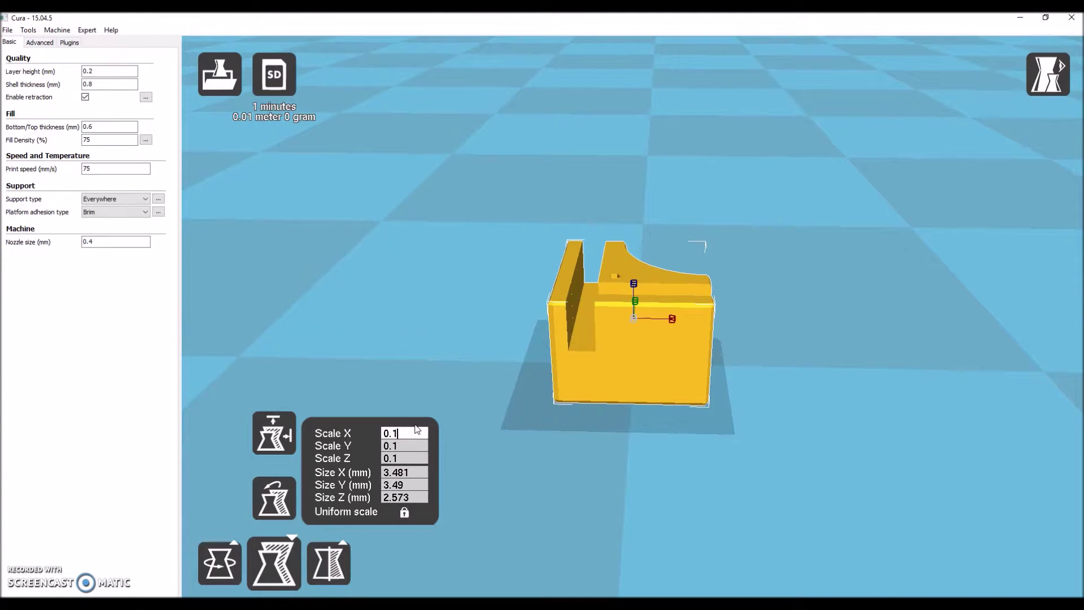
key("BackSpace")
key("BackSpace")
key("BackSpace")
type("1")
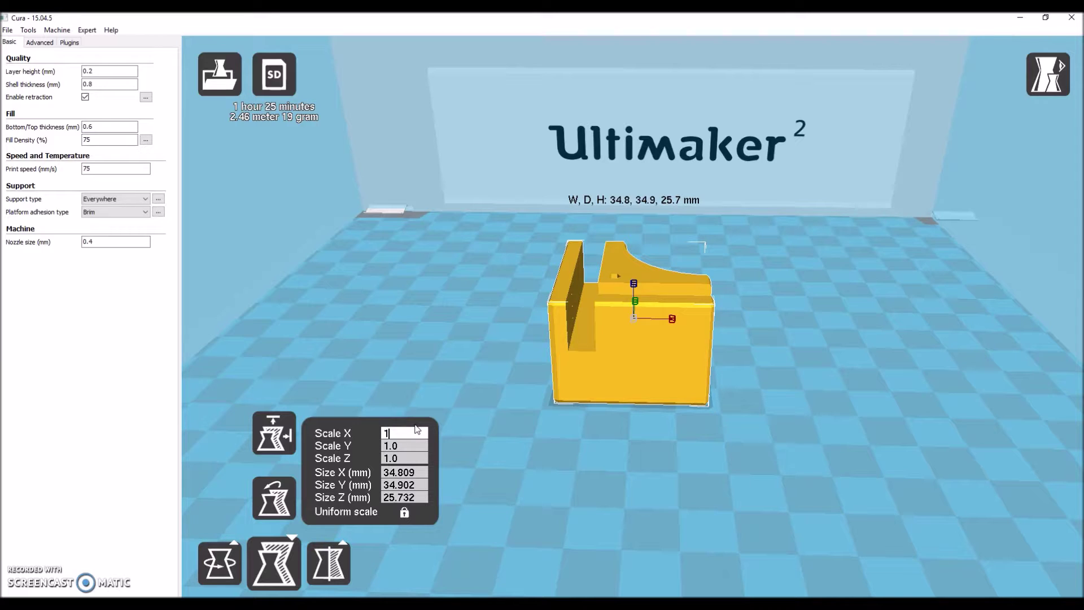
left_click(440, 378)
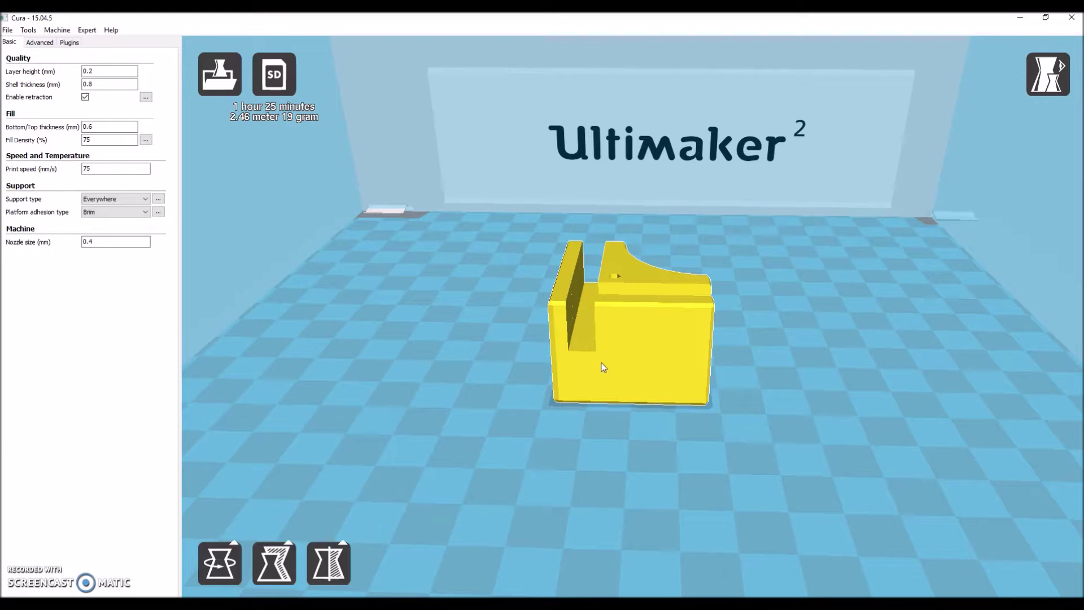
- Center the foot on the platform and Multiply object with 3 copies
right_click(638, 358)
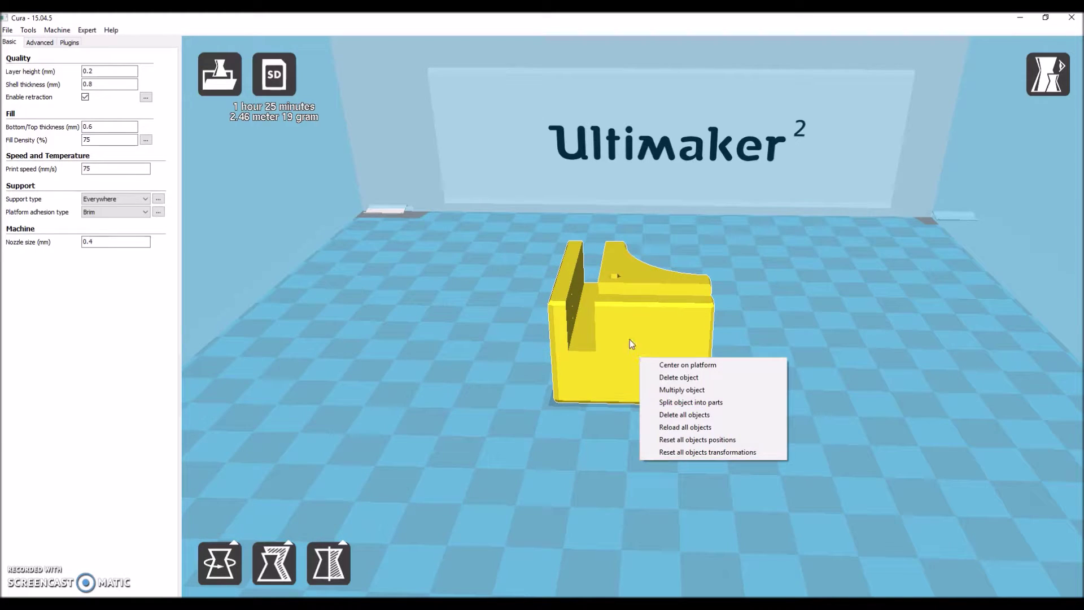
left_click(660, 363)
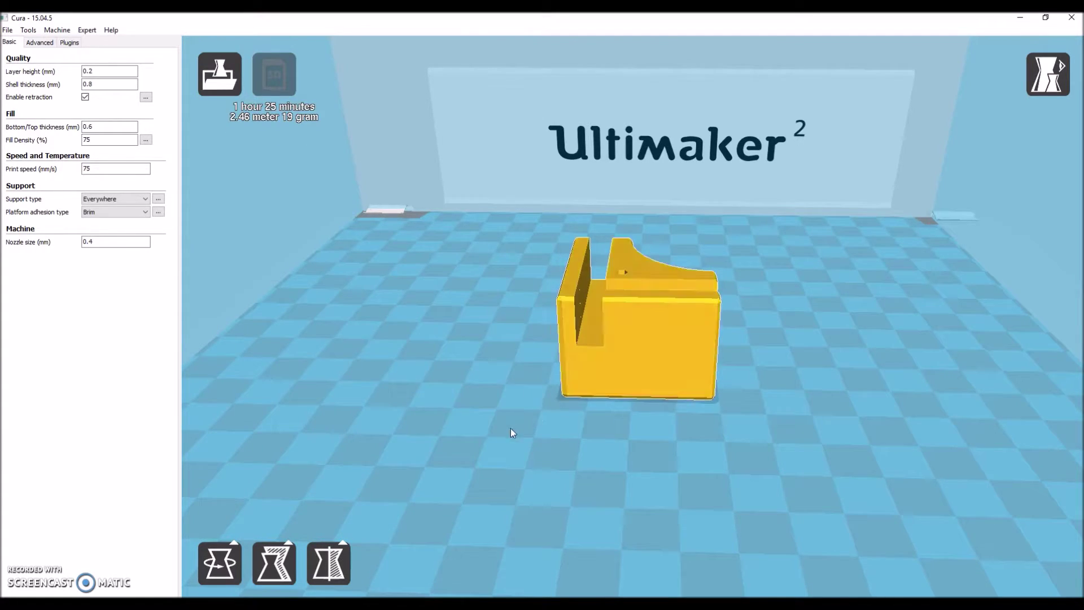
left_click(615, 376)
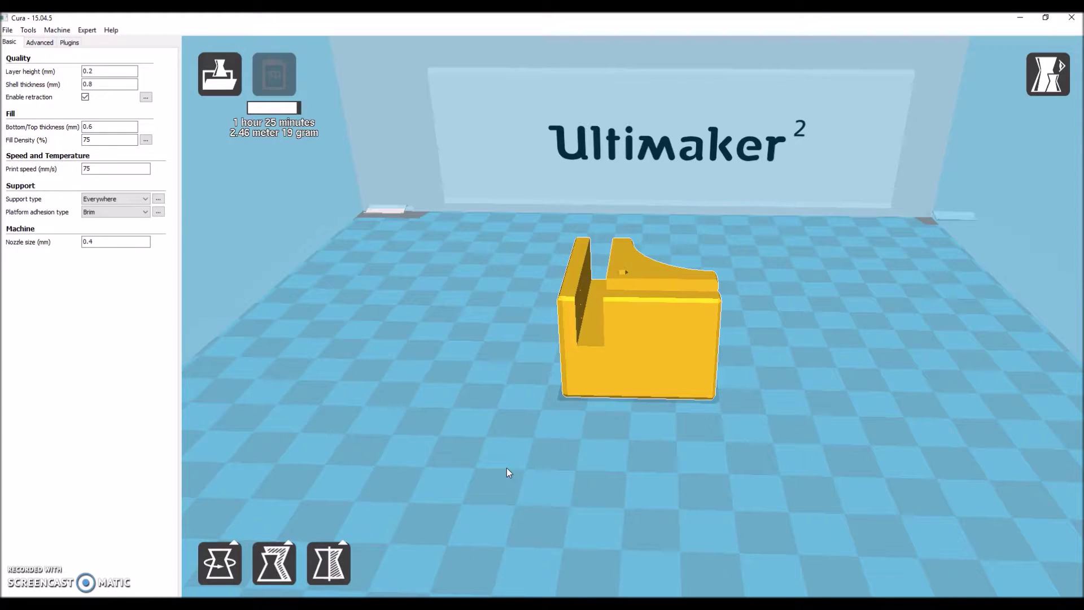
right_click(611, 355)
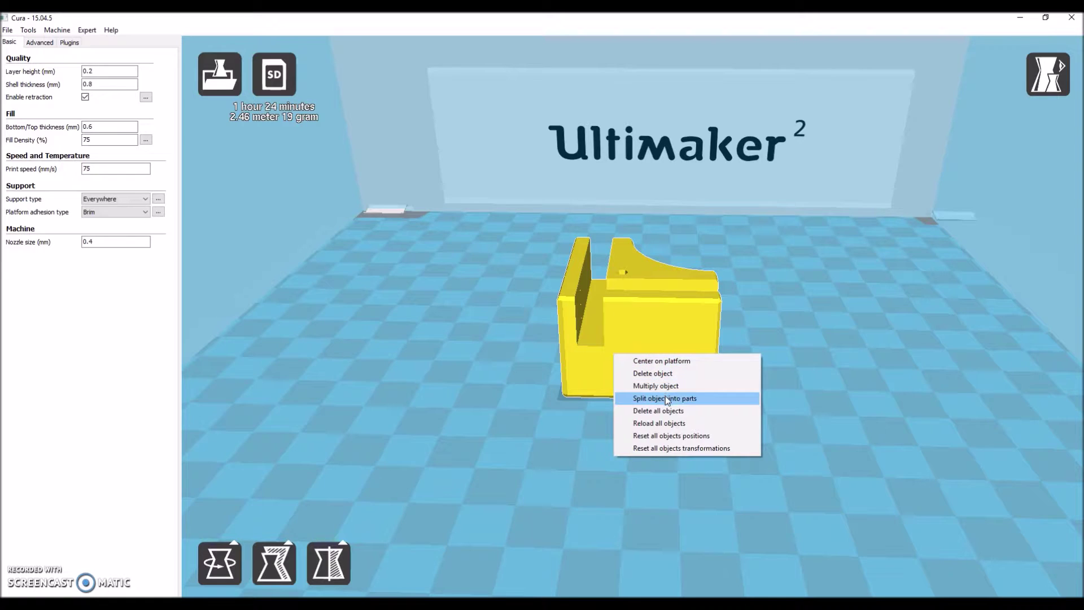
left_click(700, 387)
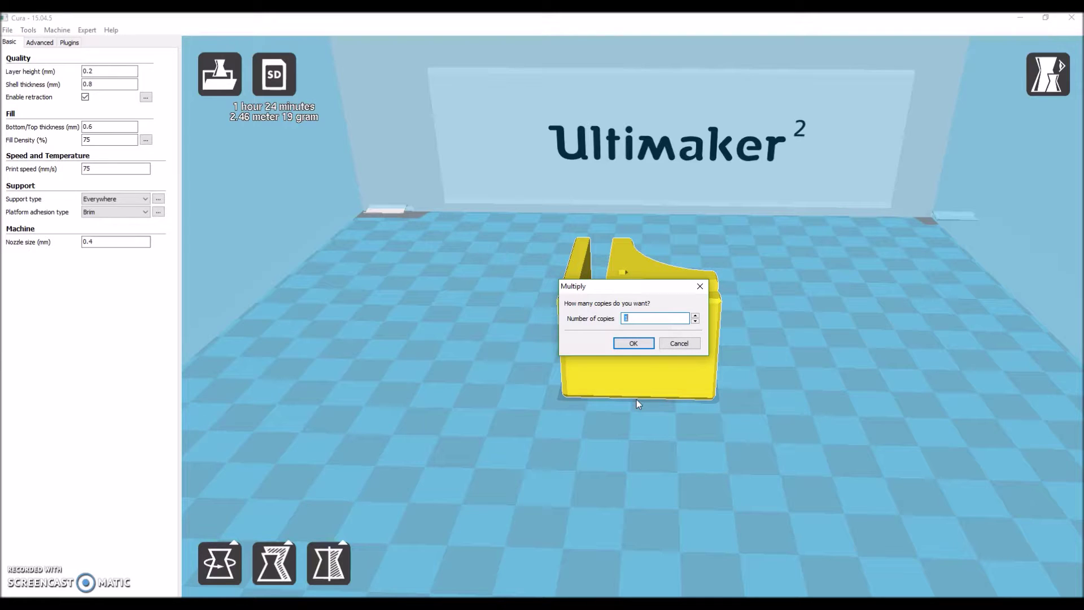
type("3")
key("Return")
left_click(686, 296)
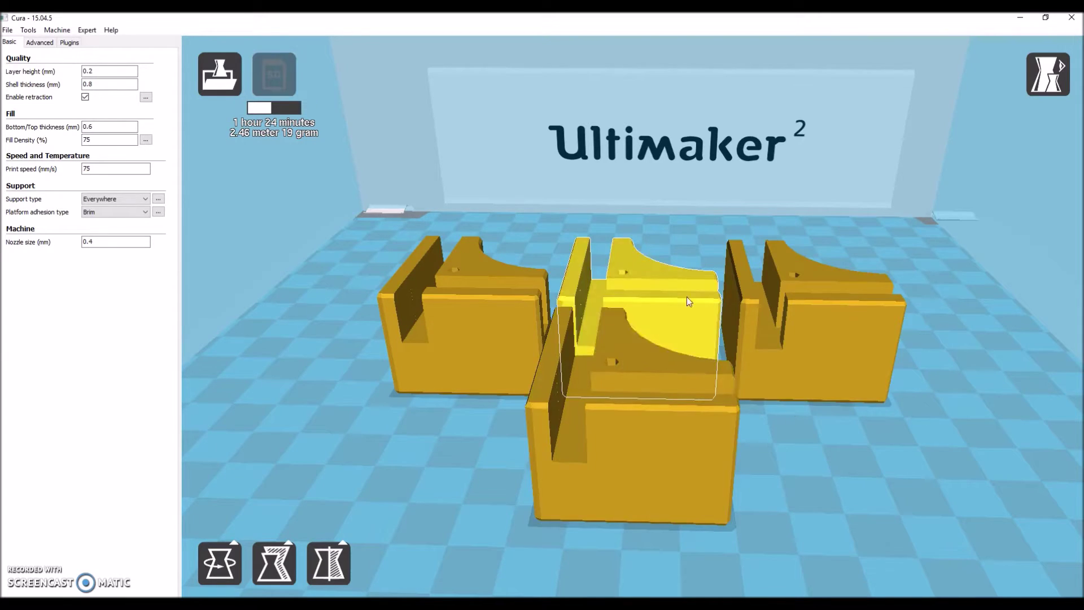
- Move the left foot beside the others at the bottom-right, then reset to a top-down view
right_click_drag(793, 432, 791, 482)
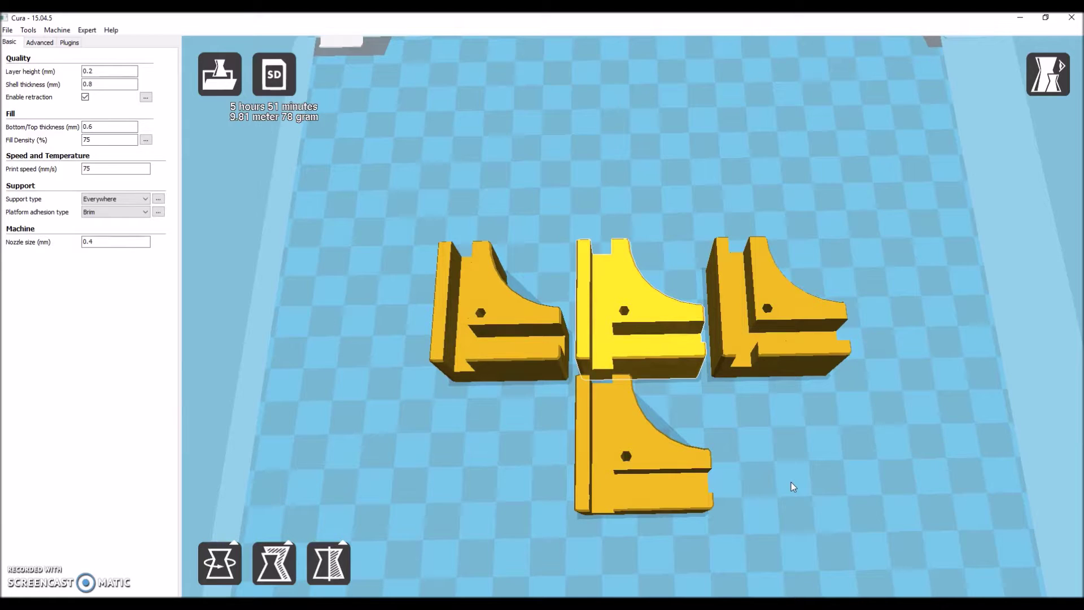
left_click(539, 314)
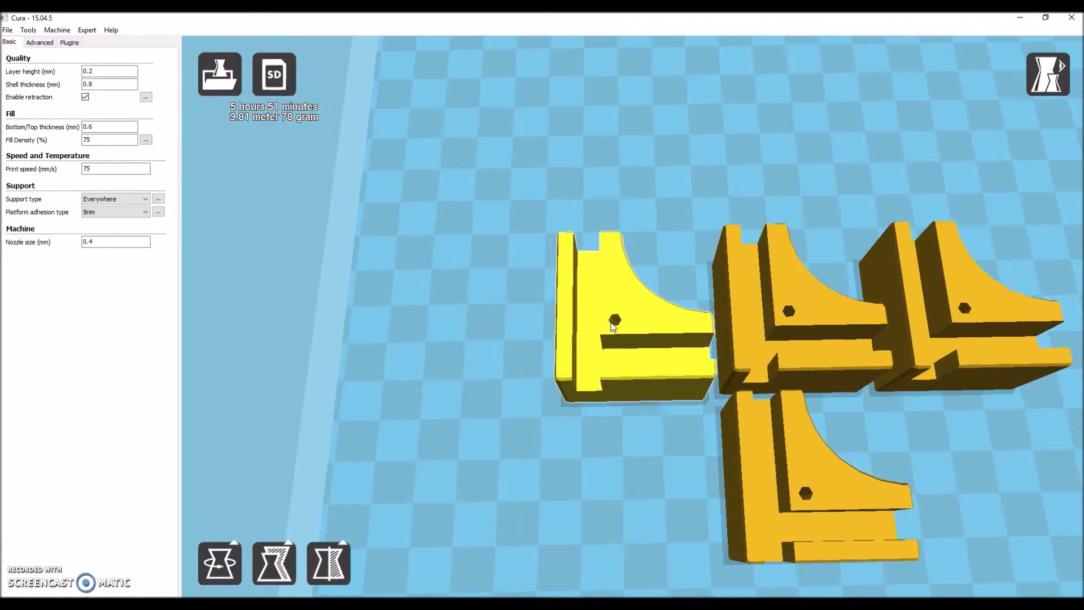
left_click_drag(600, 315, 957, 447)
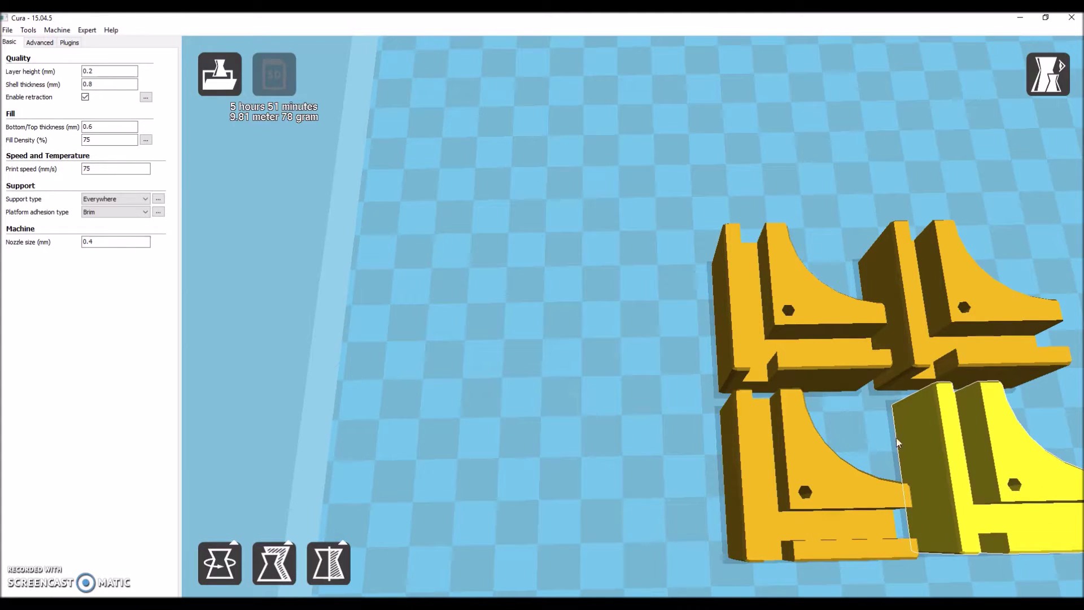
right_click_drag(571, 383, 693, 484)
scroll(732, 424, "down", 5)
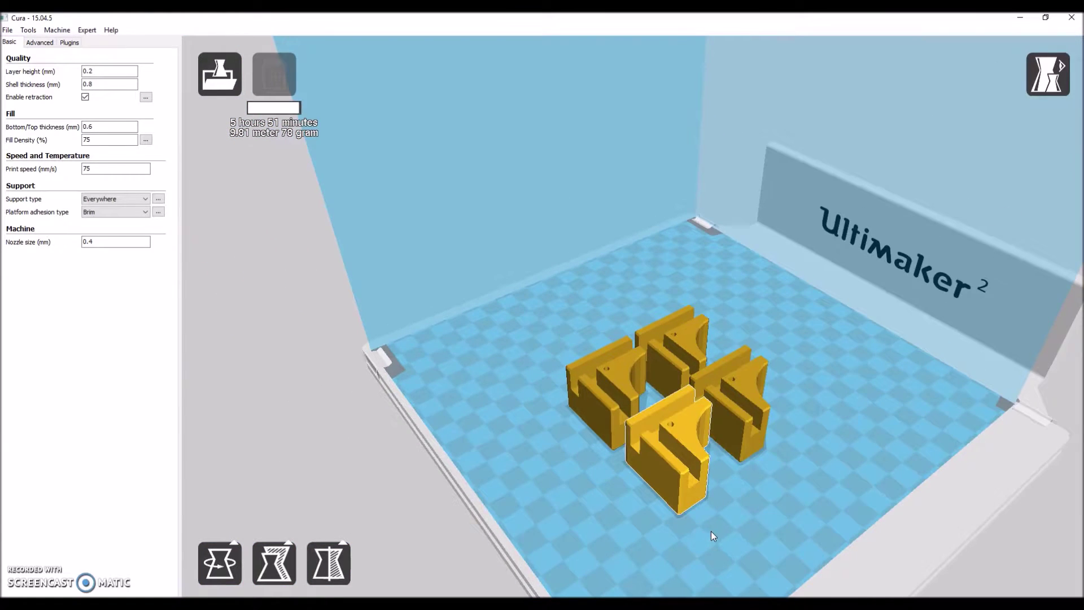
key("Home")
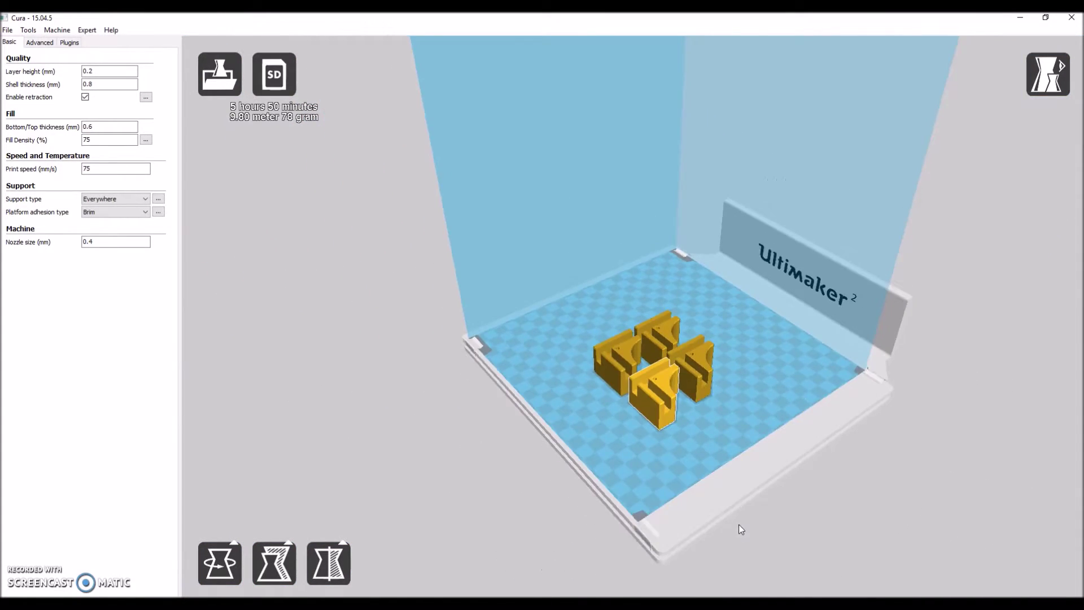
right_click_drag(769, 517, 768, 535)
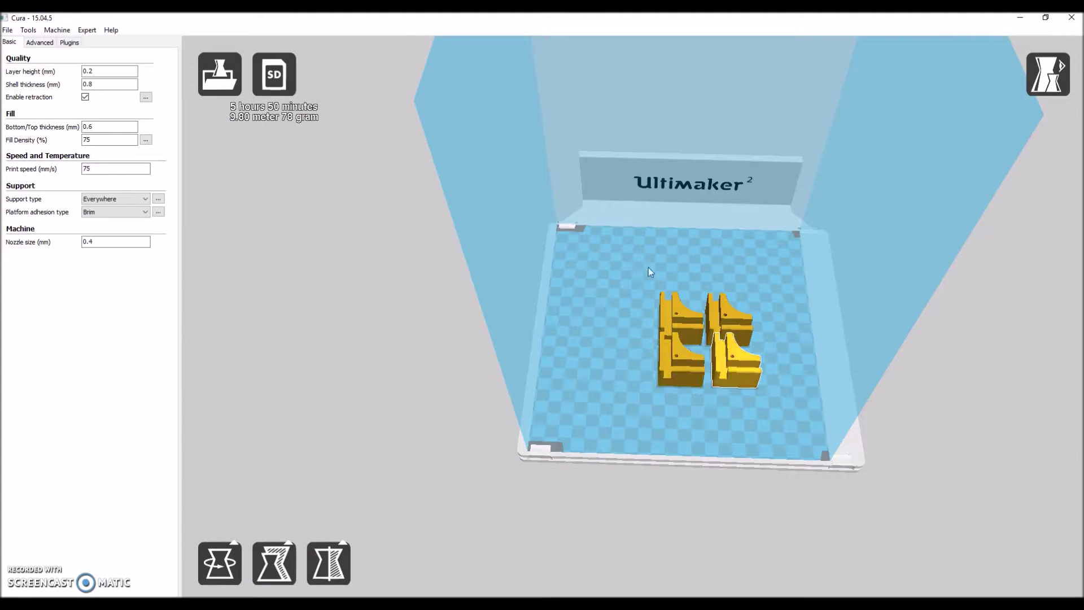
right_click_drag(788, 404, 670, 373)
scroll(669, 368, "up", 2)
- Push the four feet together into a tight 2×2 group near the plate centre
left_click(688, 380)
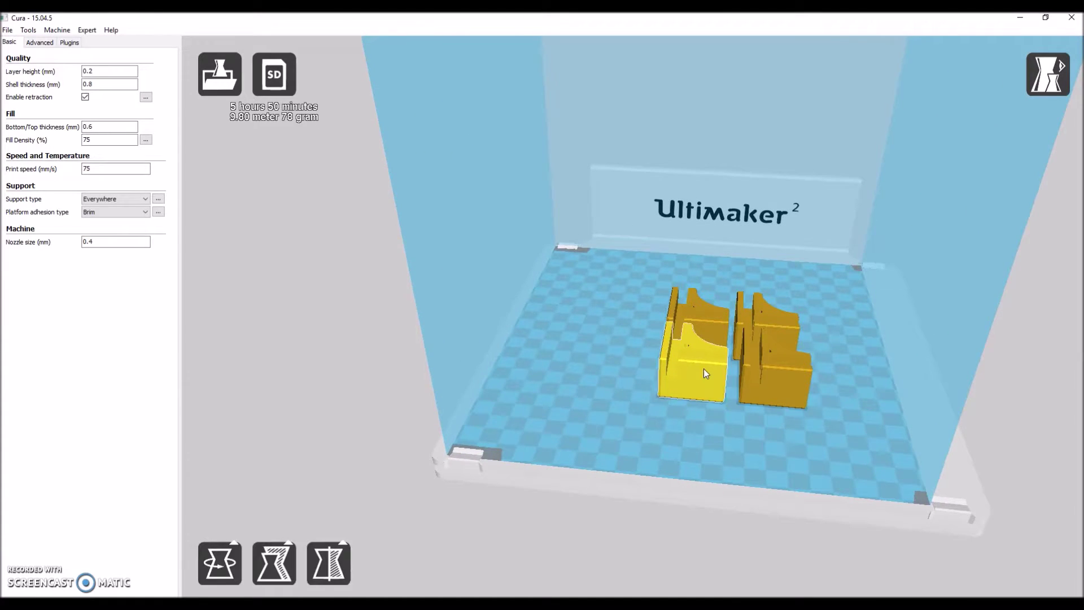
scroll(703, 368, "up", 5)
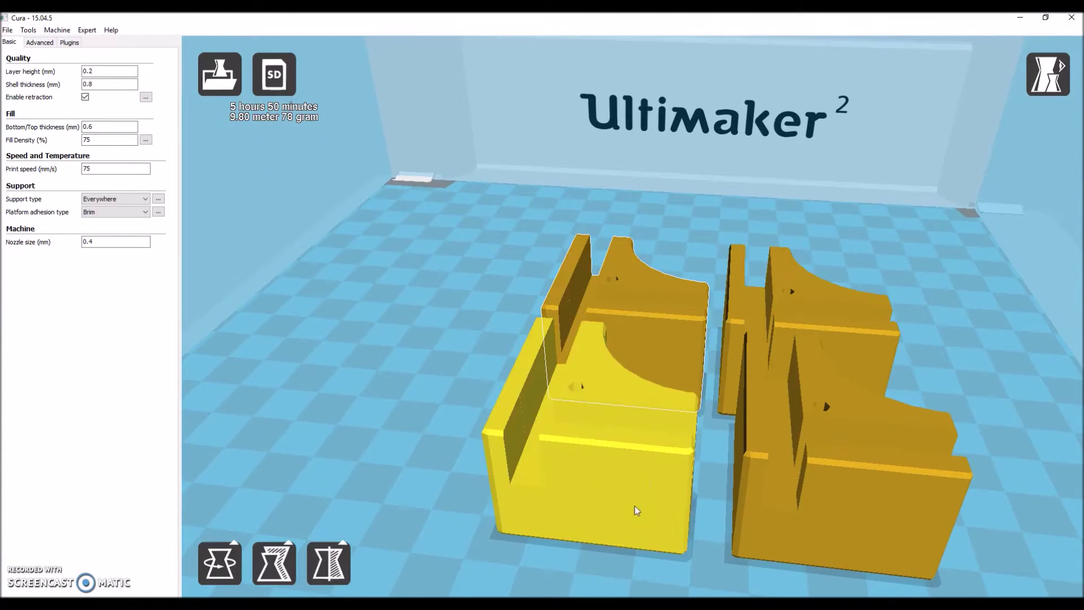
scroll(622, 507, "down", 3)
right_click_drag(766, 384, 695, 313)
right_click_drag(599, 454, 552, 467)
scroll(476, 409, "up", 3)
scroll(476, 409, "down", 5)
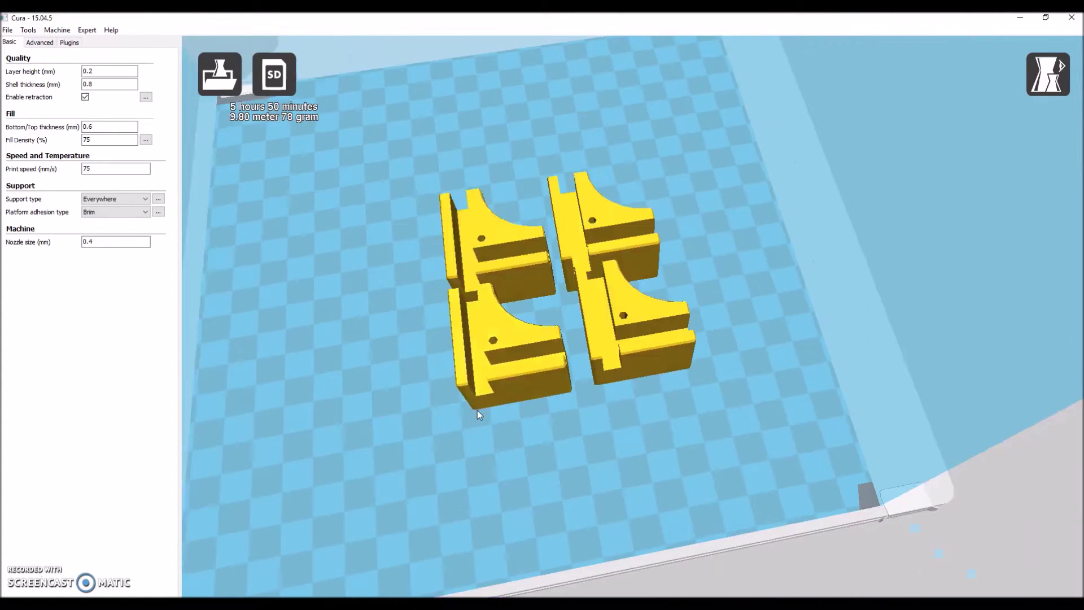
left_click(476, 367)
left_click_drag(476, 363, 455, 367)
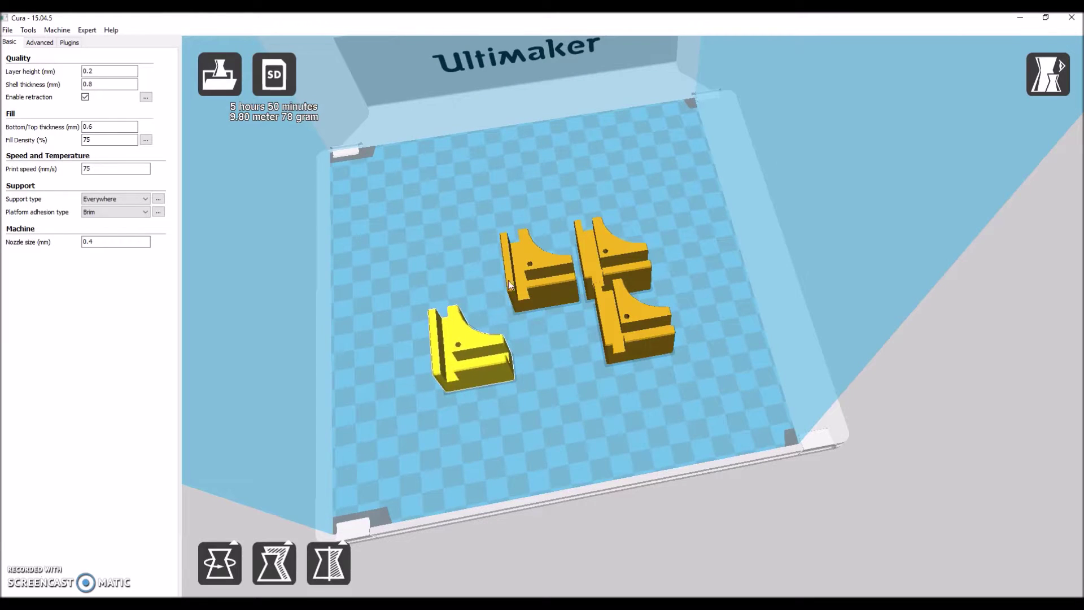
left_click_drag(511, 271, 418, 266)
left_click_drag(599, 242, 563, 221)
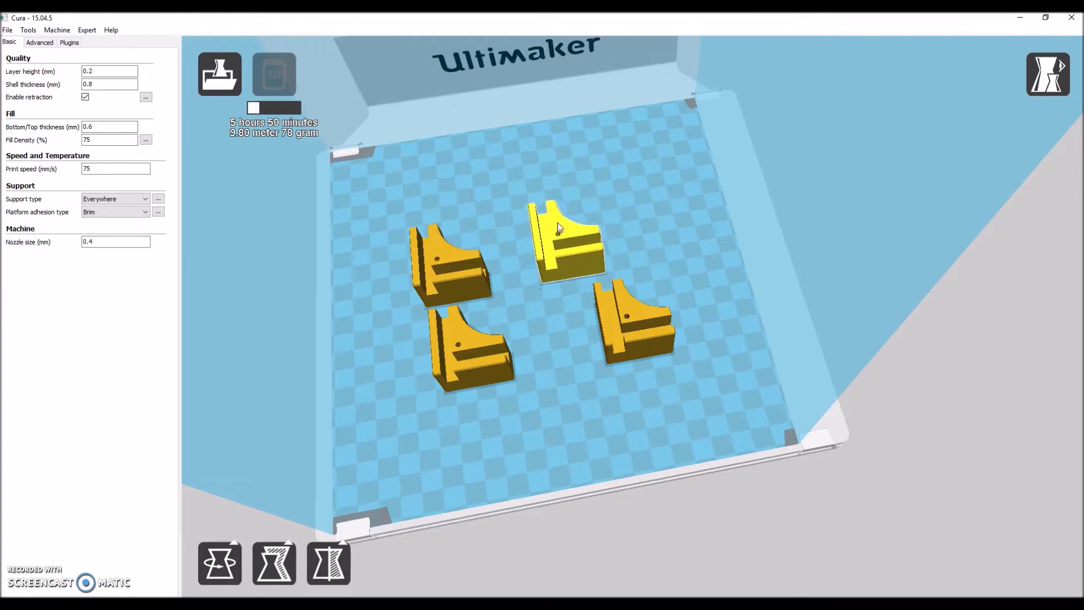
left_click_drag(447, 257, 500, 239)
left_click_drag(453, 349, 503, 327)
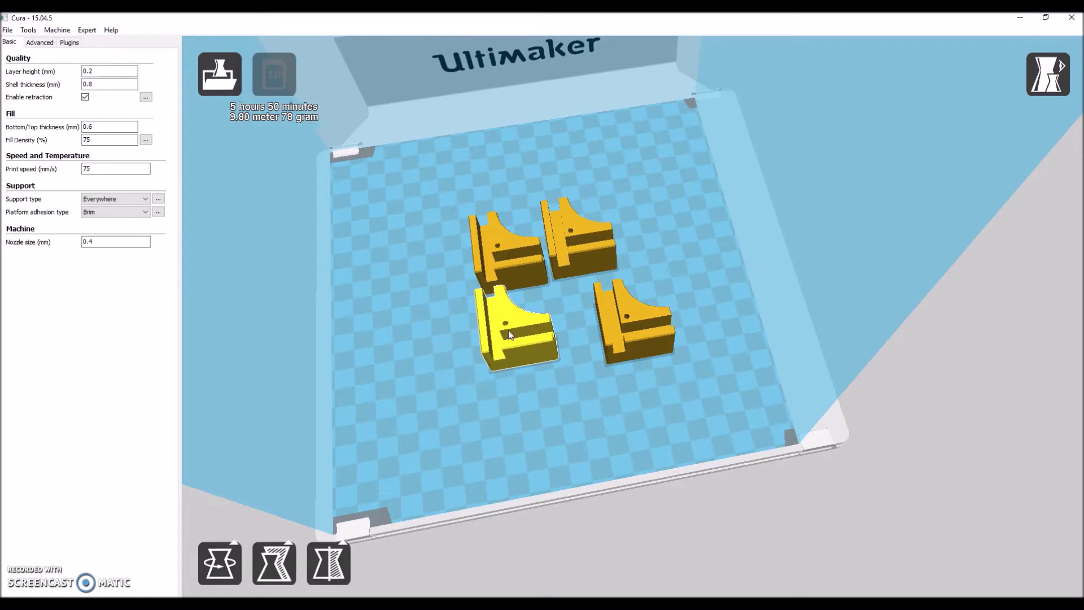
left_click_drag(637, 337, 598, 330)
right_click_drag(704, 357, 681, 331)
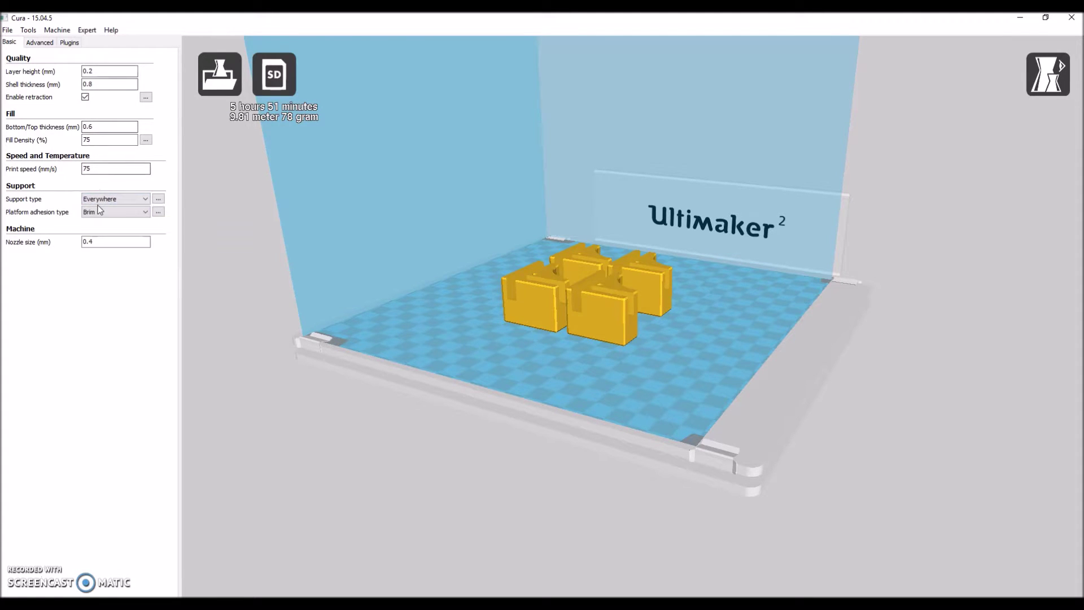
- Set Platform adhesion to Brim, after briefly switching it to None
right_click_drag(426, 358, 389, 319)
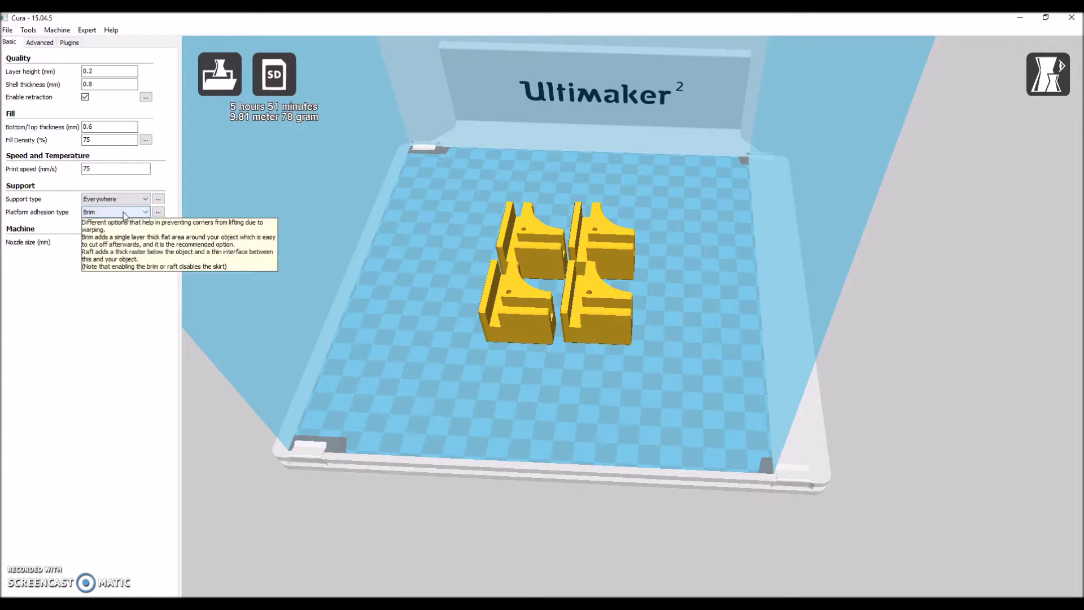
left_click(124, 215)
left_click(117, 222)
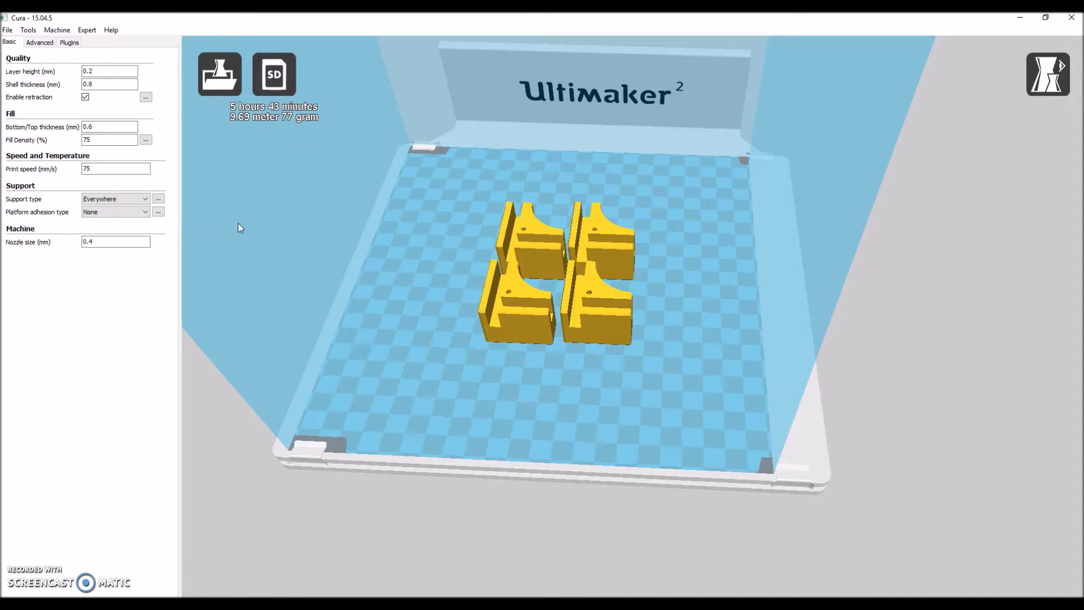
left_click(151, 212)
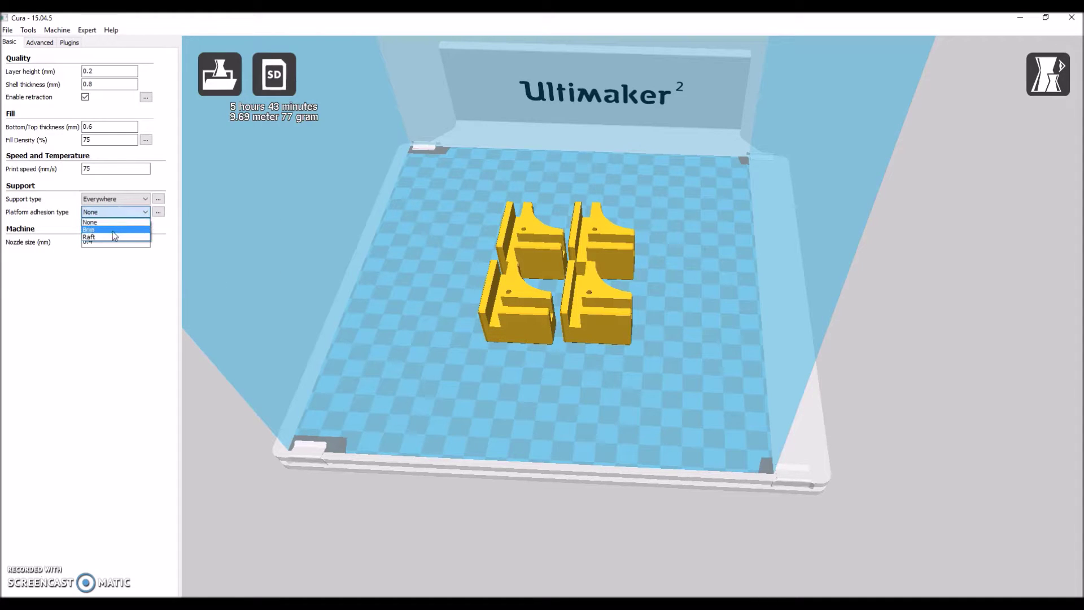
left_click(117, 228)
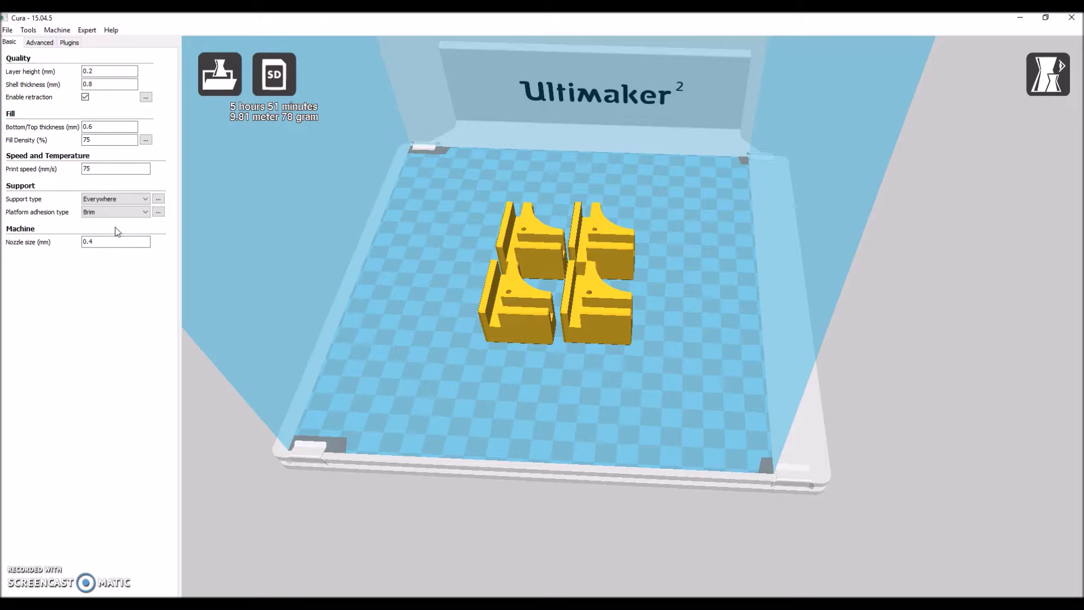
mouse_move(94, 241)
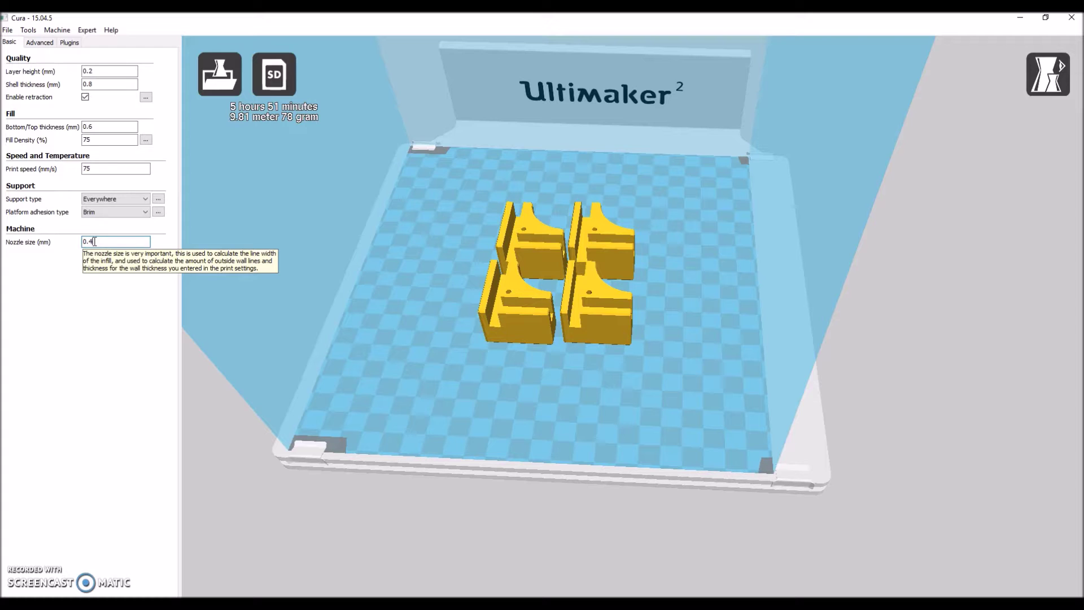
- Check the 0.4 mm nozzle size, then switch to the Advanced print settings
left_click_drag(95, 242, 83, 242)
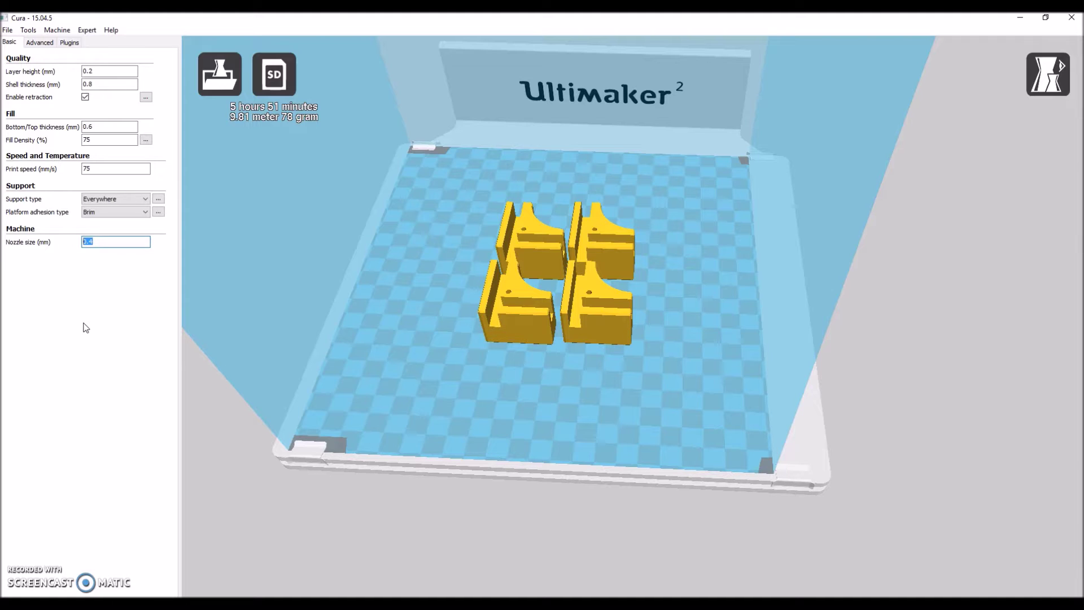
left_click(43, 43)
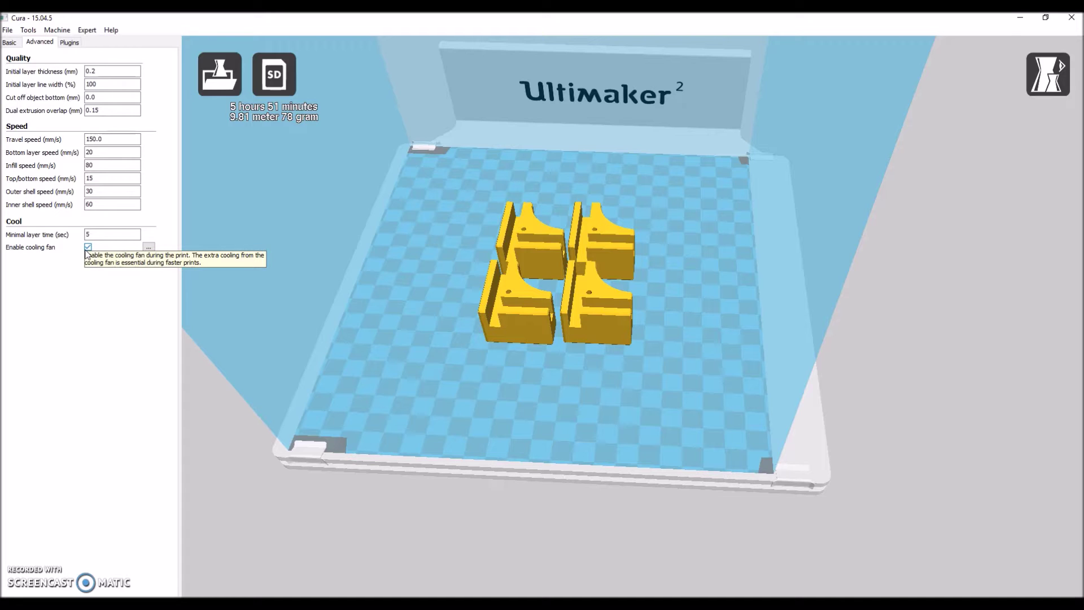
- Look over the Plugins list, go back to Basic settings, and select the bottom-left foot
left_click(70, 43)
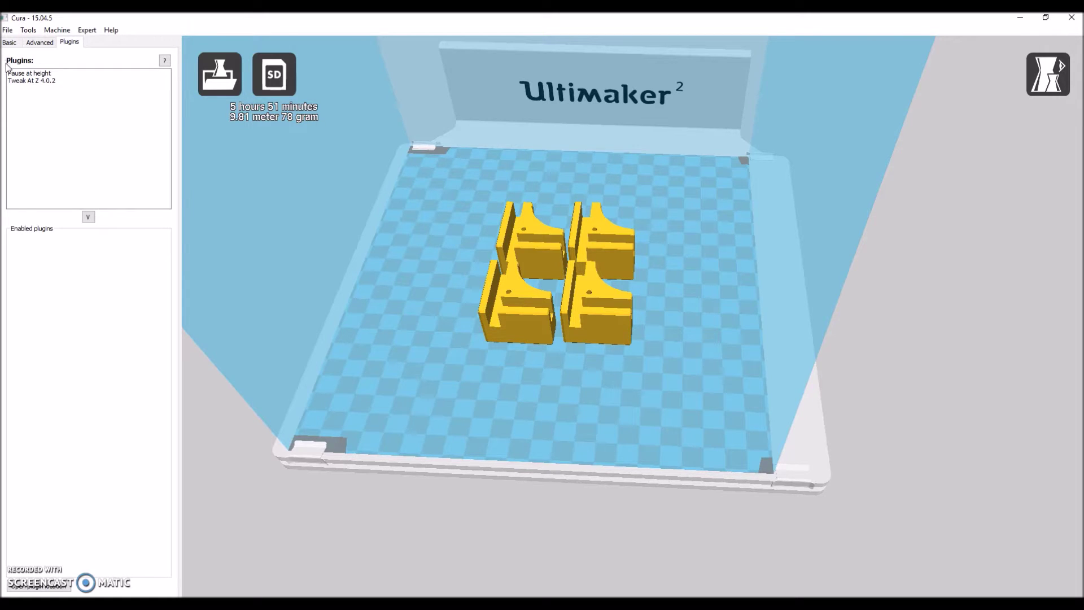
left_click(9, 42)
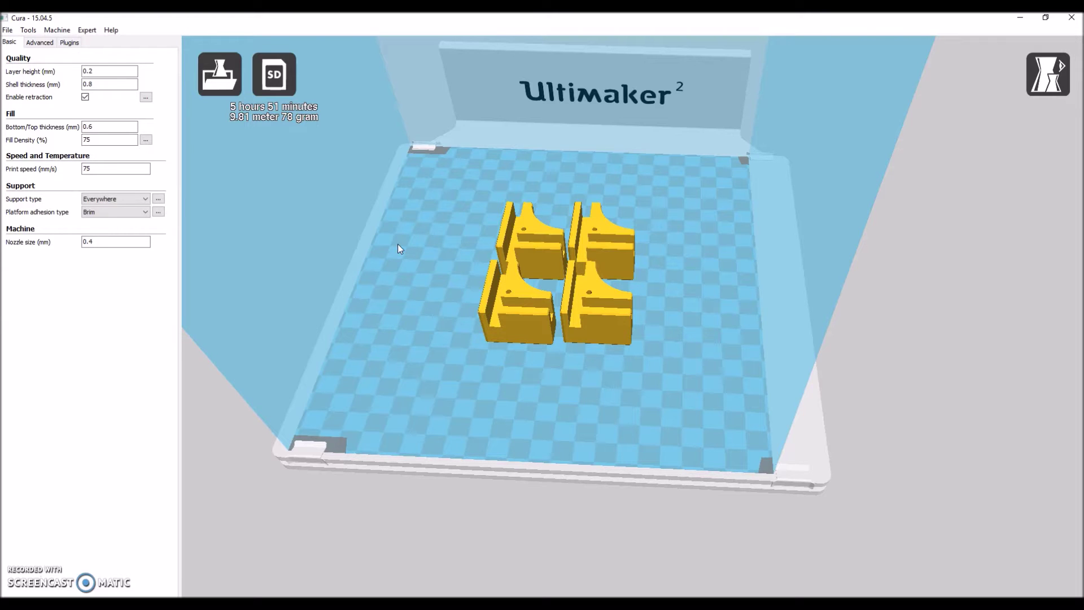
left_click(528, 312)
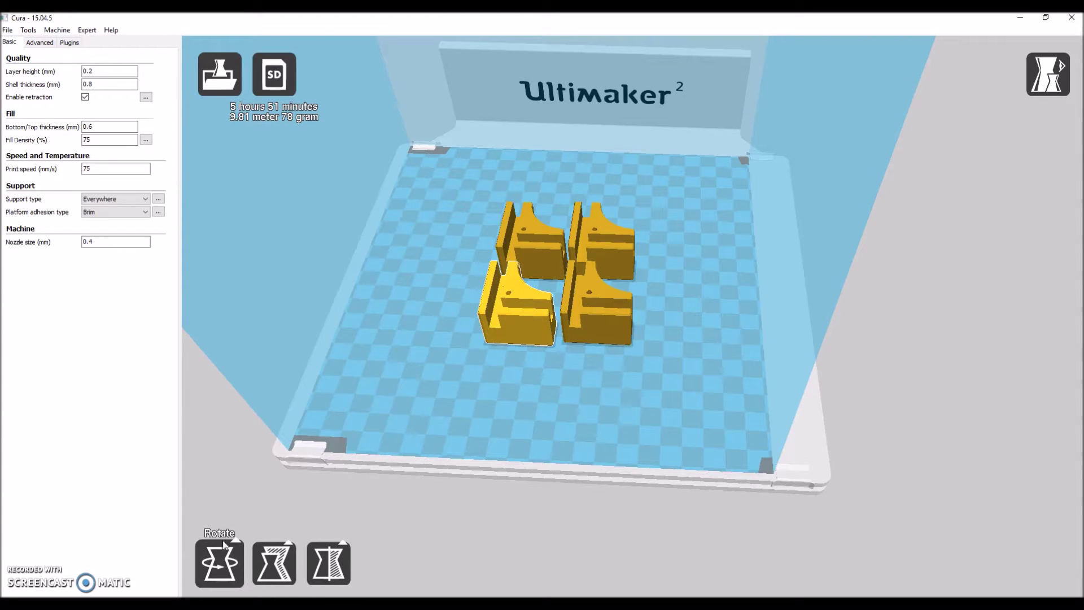
- Select the bottom-right foot, reset its rotation and lay it flat on the plate
left_click(611, 336)
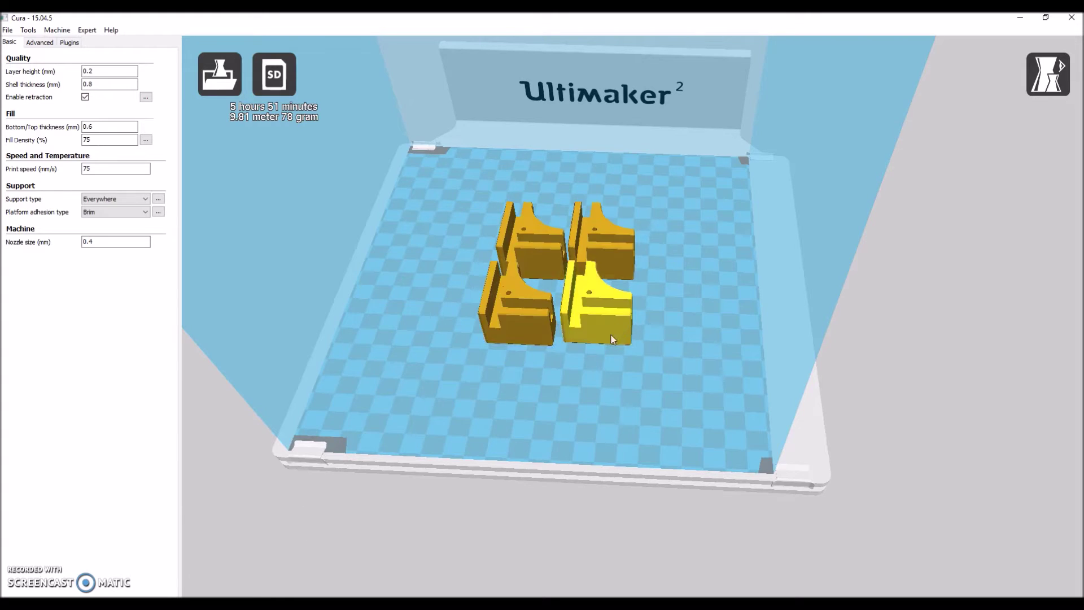
scroll(608, 336, "up", 5)
left_click(203, 559)
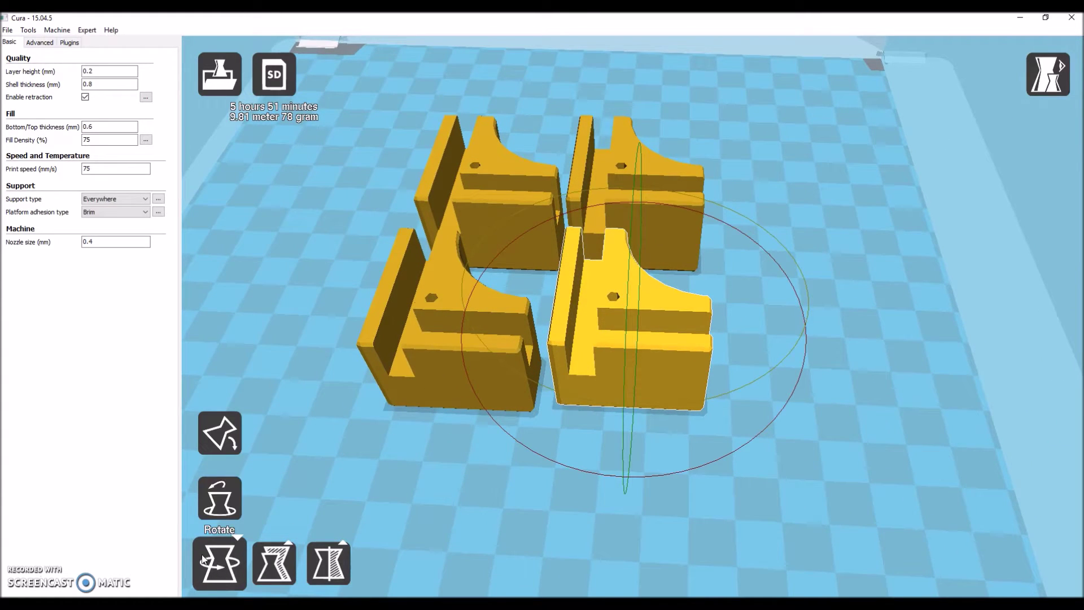
left_click(233, 506)
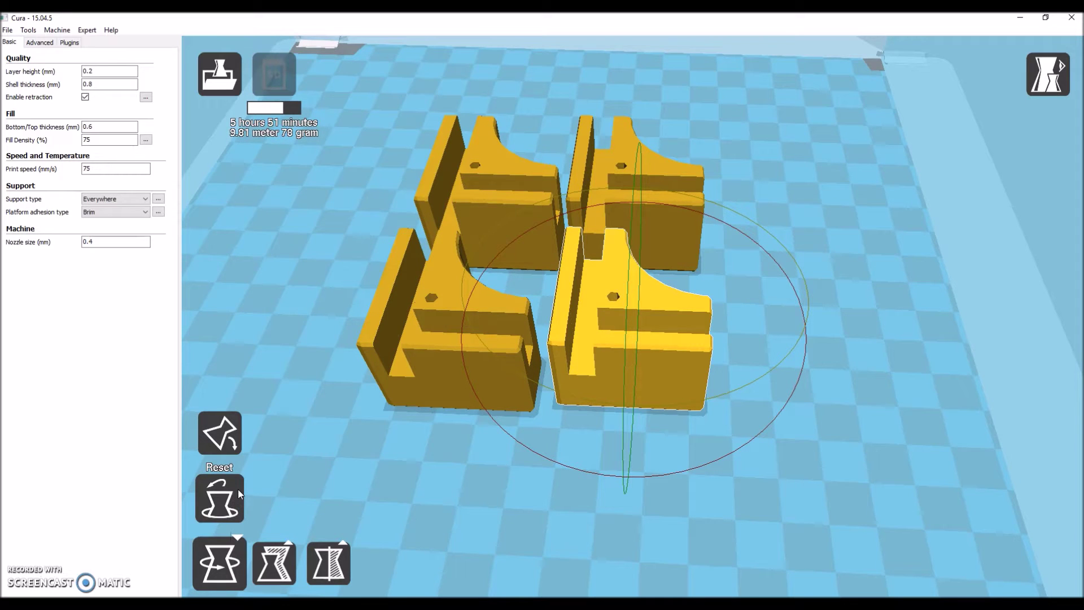
left_click(227, 425)
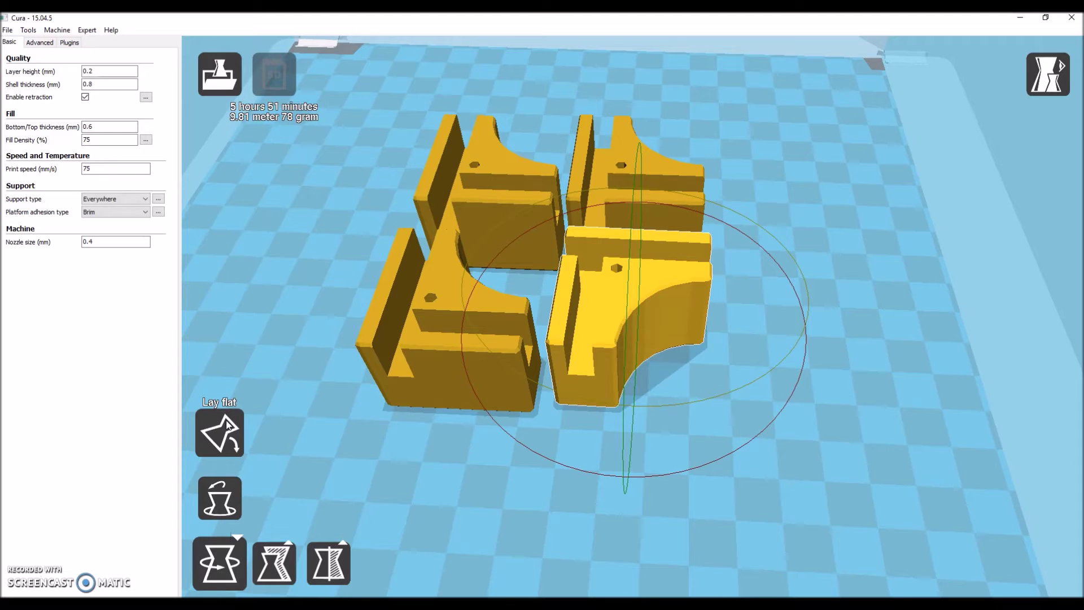
- Reselect the right-hand foot and rotate it 45 degrees with the rotation ring
left_click(392, 475)
left_click(603, 351)
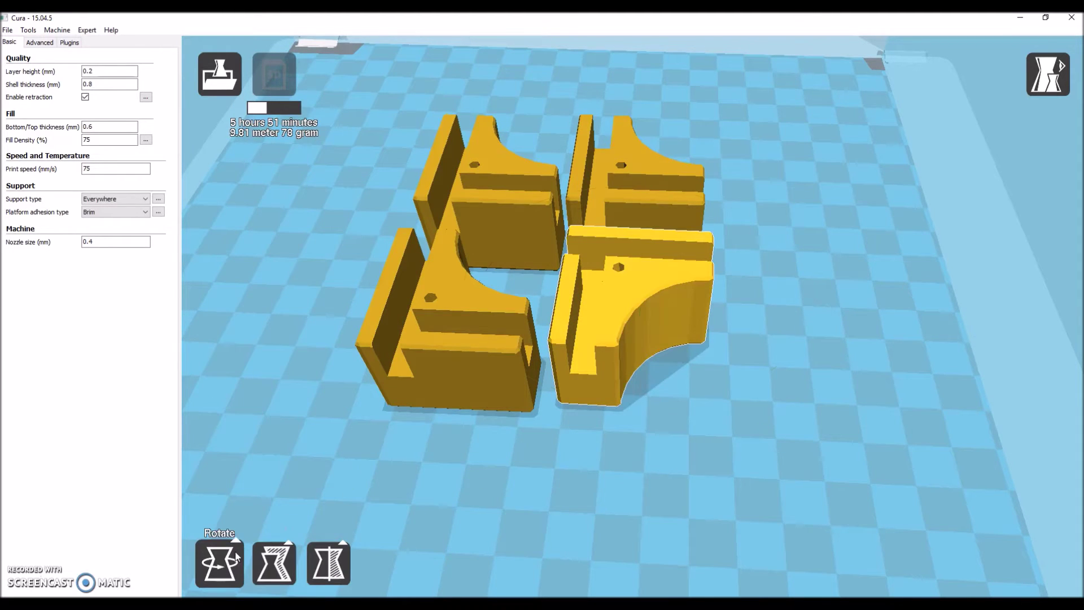
left_click(220, 563)
mouse_move(710, 462)
left_mouse_down()
mouse_move(525, 473)
mouse_move(425, 358)
mouse_move(551, 471)
mouse_move(688, 443)
mouse_move(705, 450)
left_mouse_up()
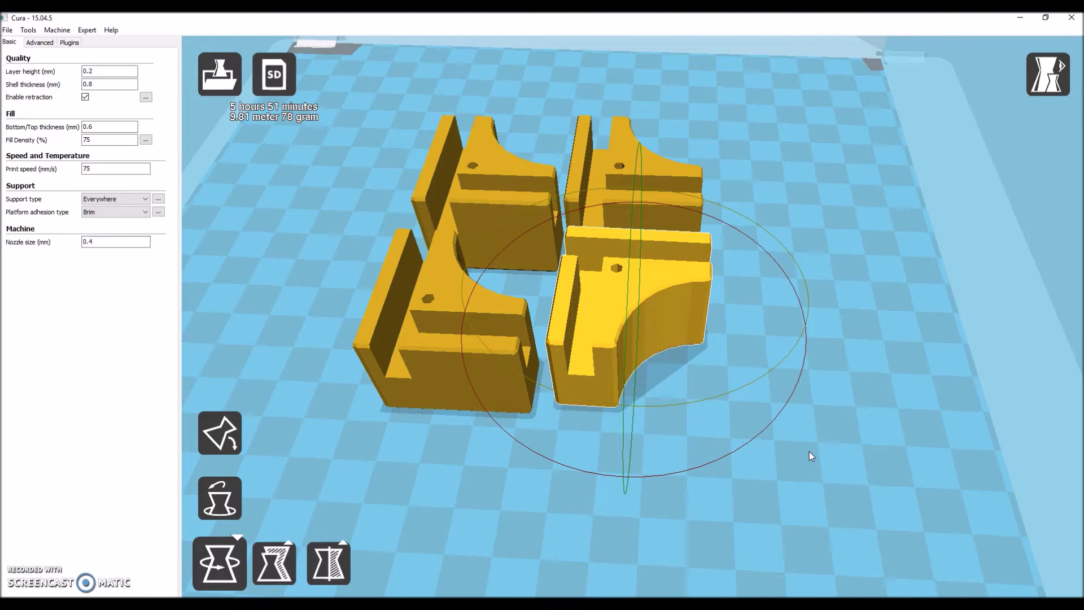
- Turn the front foot around its vertical axis to 90 degrees, then close the Rotate tool
scroll(726, 402, "up", 6)
scroll(731, 425, "down", 5)
right_click_drag(865, 450, 837, 443)
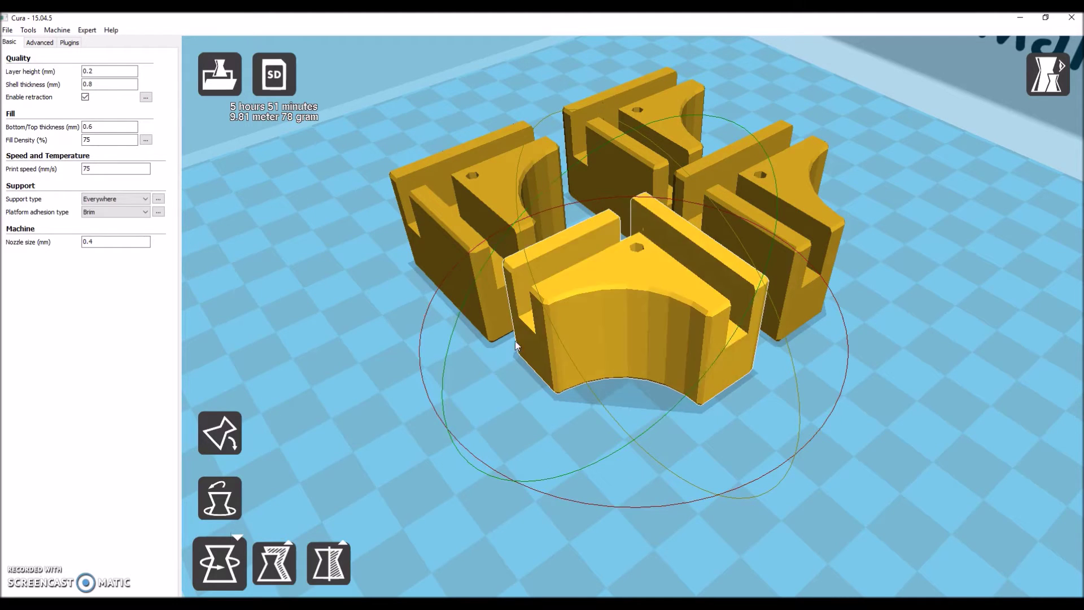
left_click_drag(433, 296, 605, 466)
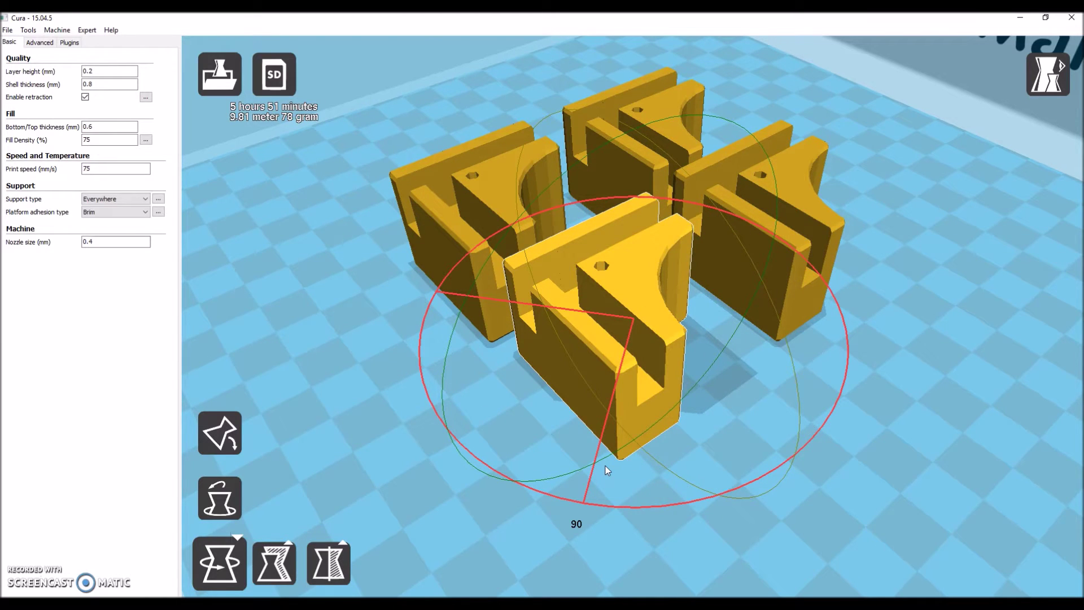
mouse_move(605, 465)
left_mouse_down()
mouse_move(737, 451)
mouse_move(602, 462)
left_mouse_up()
scroll(601, 462, "down", 3)
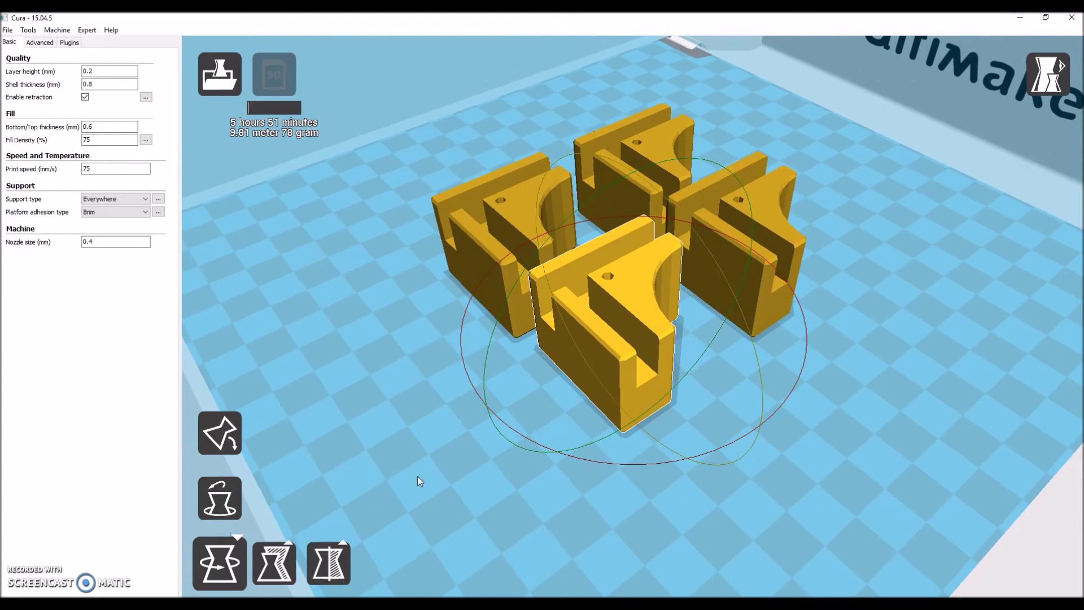
left_click(230, 546)
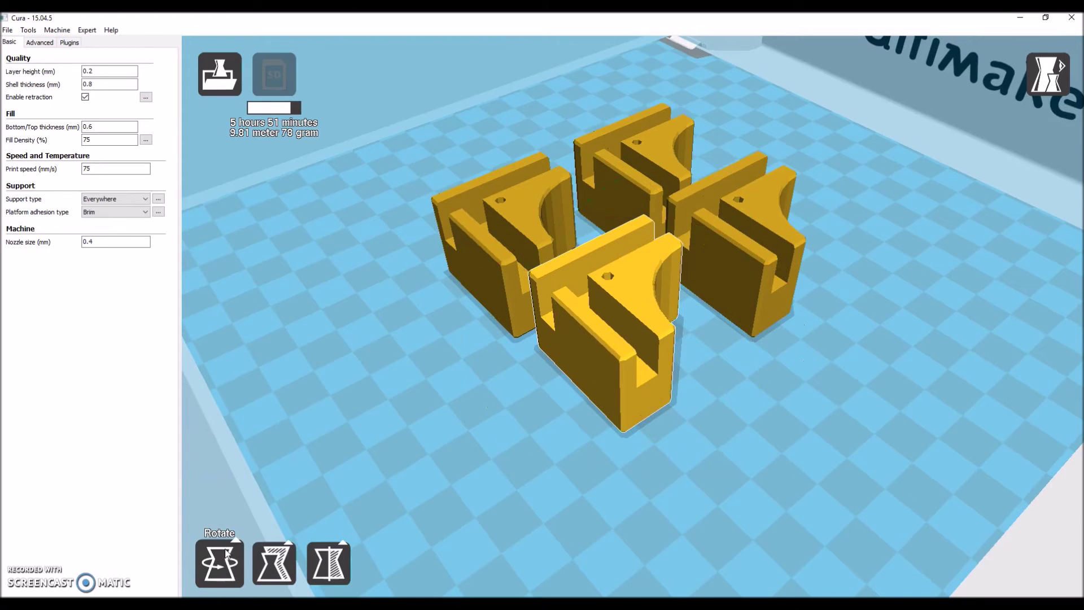
right_click_drag(372, 507, 540, 504)
- Line the bottom-right foot up with the other three, then zoom out to show the whole bed
left_click_drag(553, 383, 554, 397)
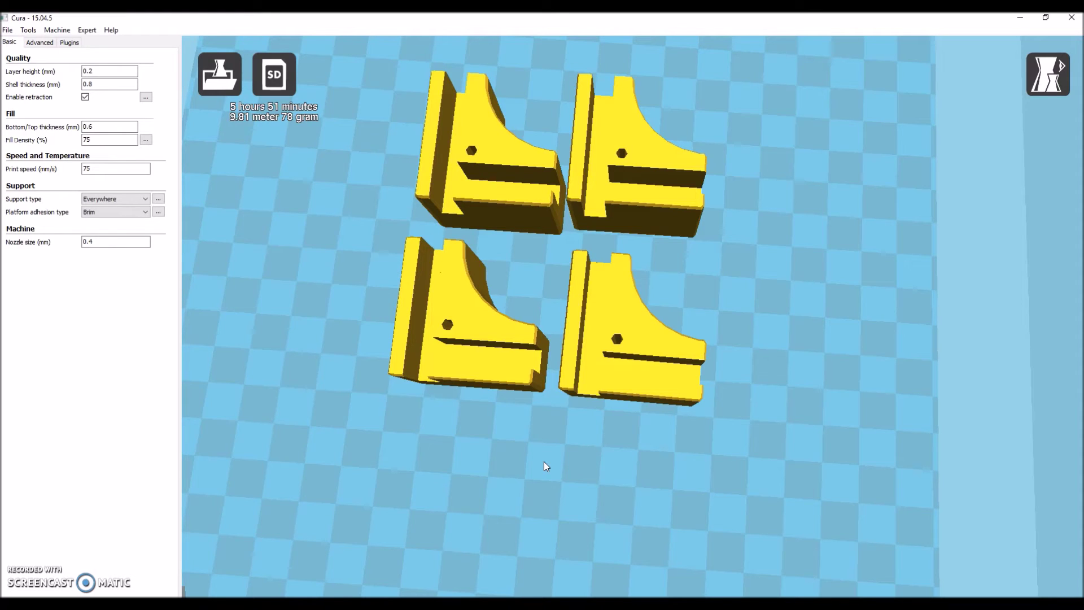
right_click_drag(576, 405, 709, 300)
scroll(708, 301, "down", 3)
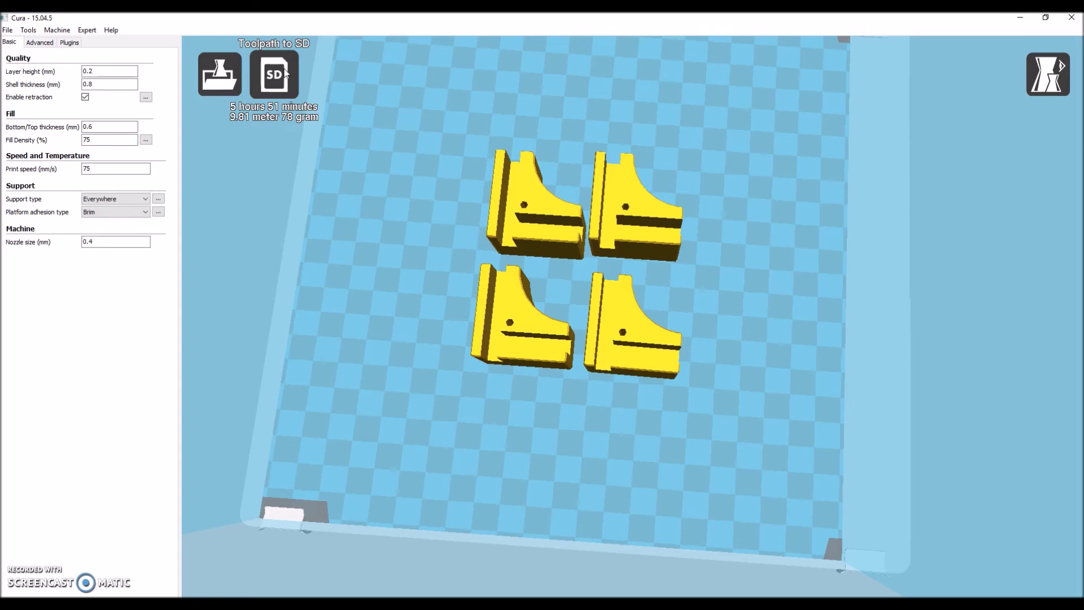
left_click(285, 72)
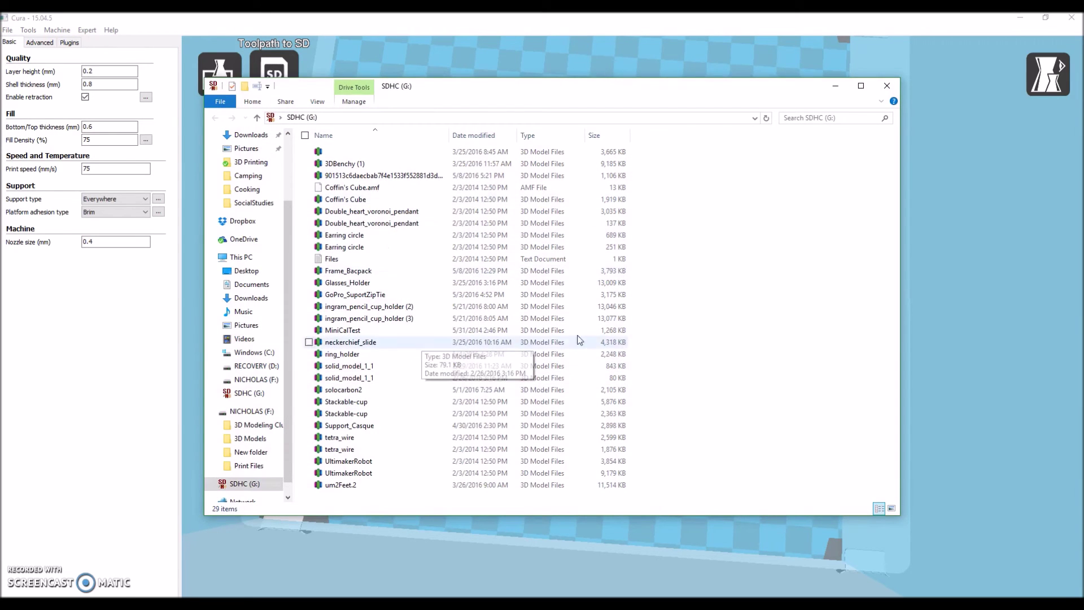
left_click(888, 86)
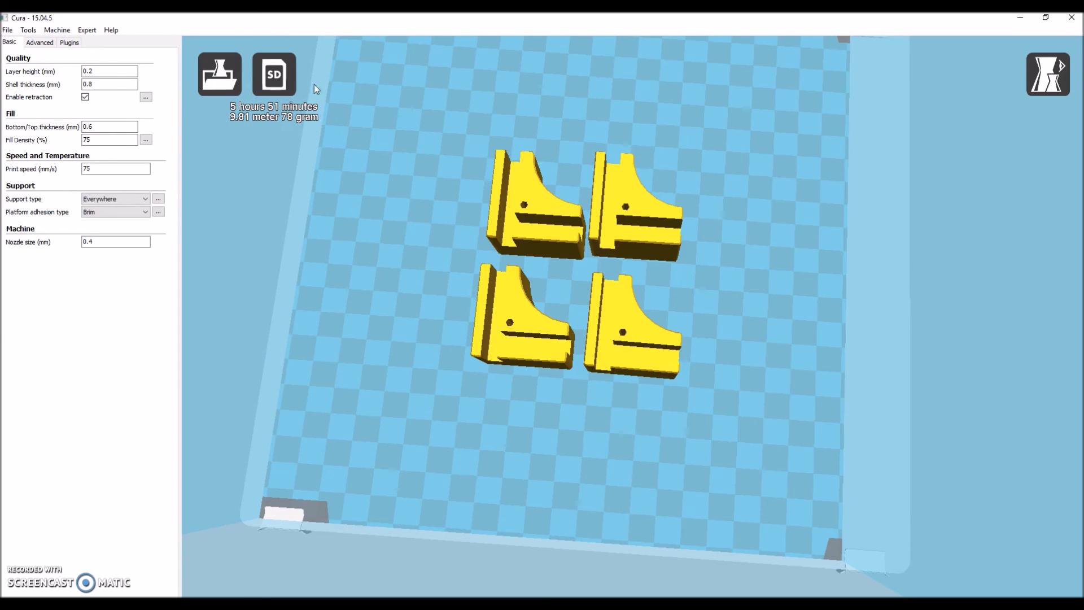
- Save the sliced toolpath as um_feet.gcode to the NO NAME (G:) SD card
left_click(283, 85)
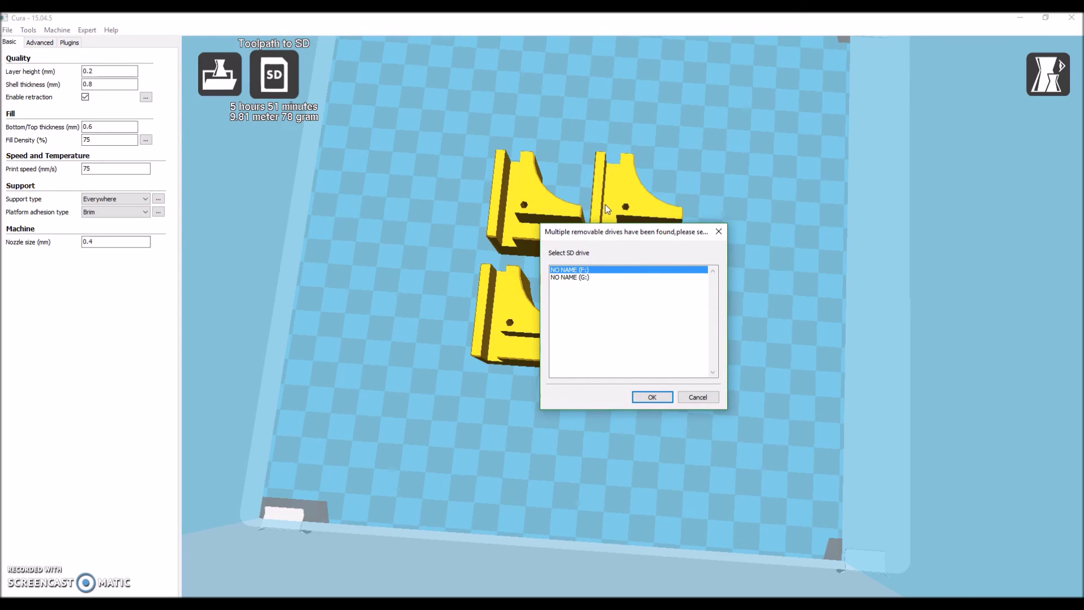
left_click(589, 278)
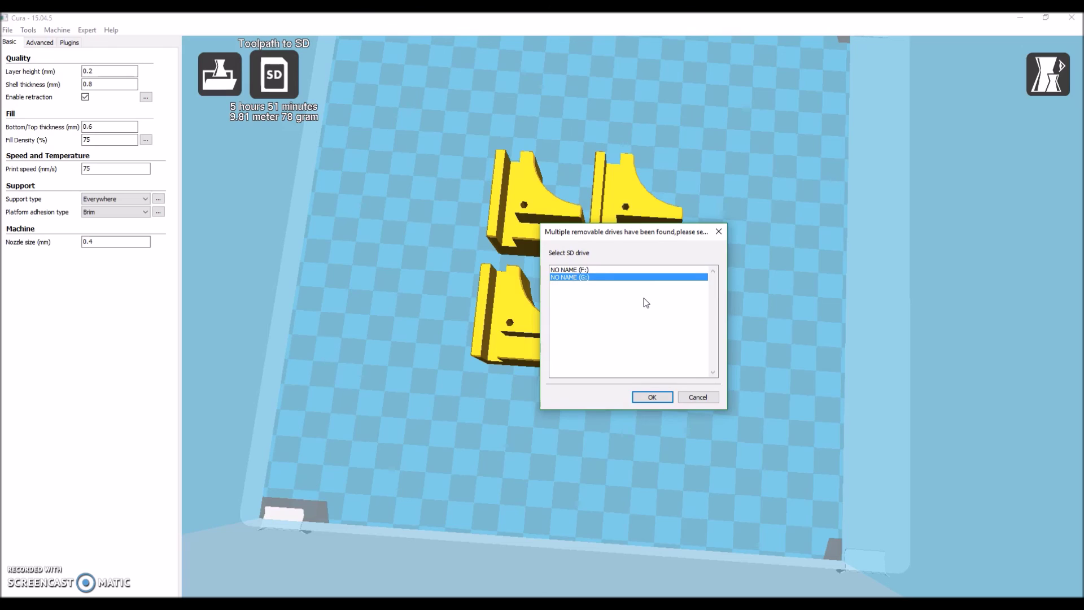
left_click(649, 400)
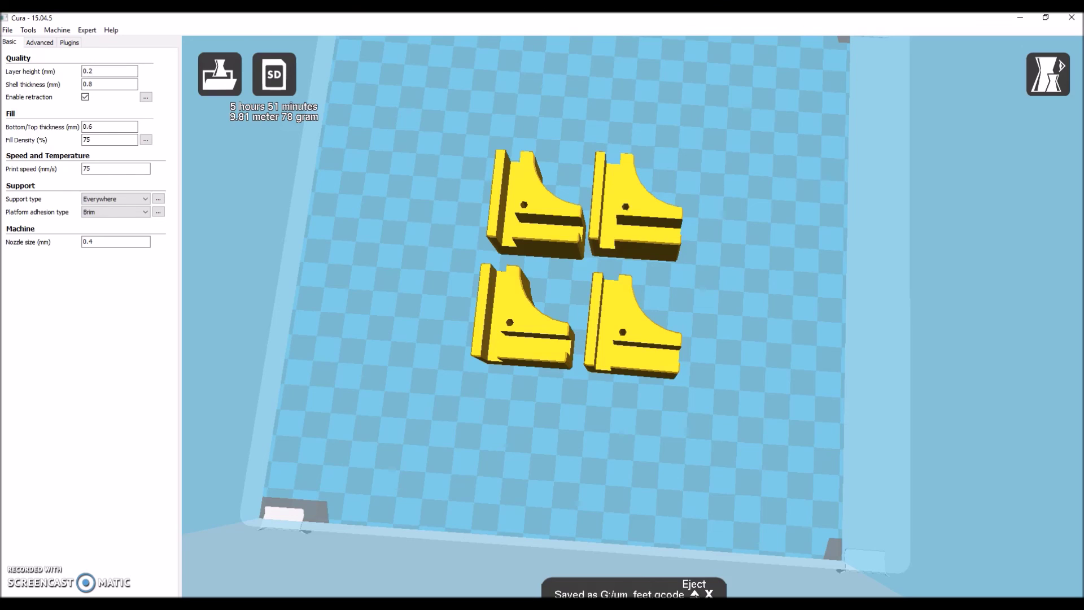
- Eject the SD card from the Saved notification
left_click(695, 593)
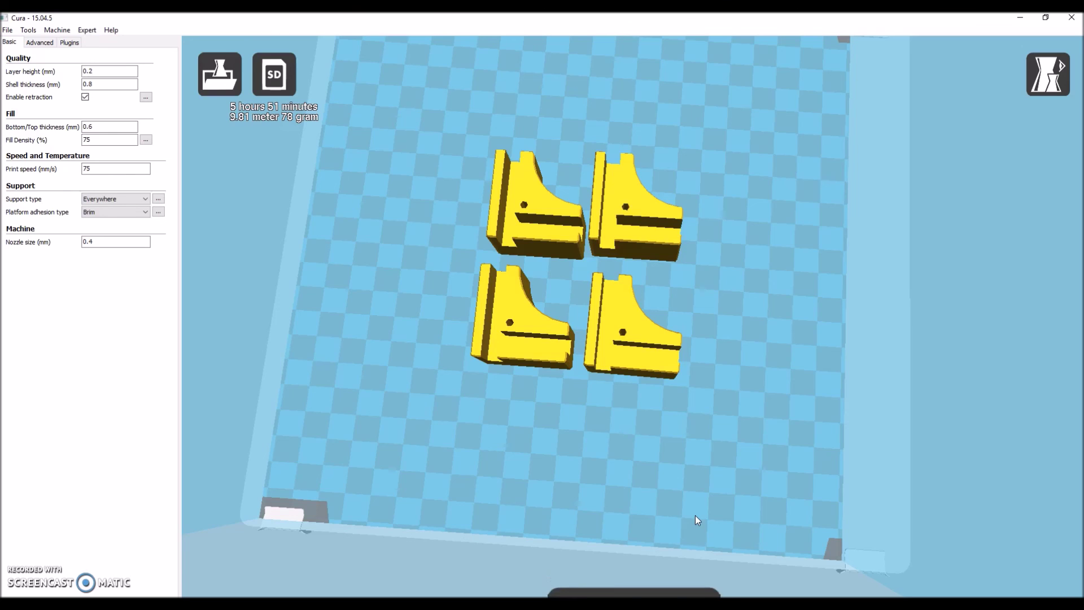